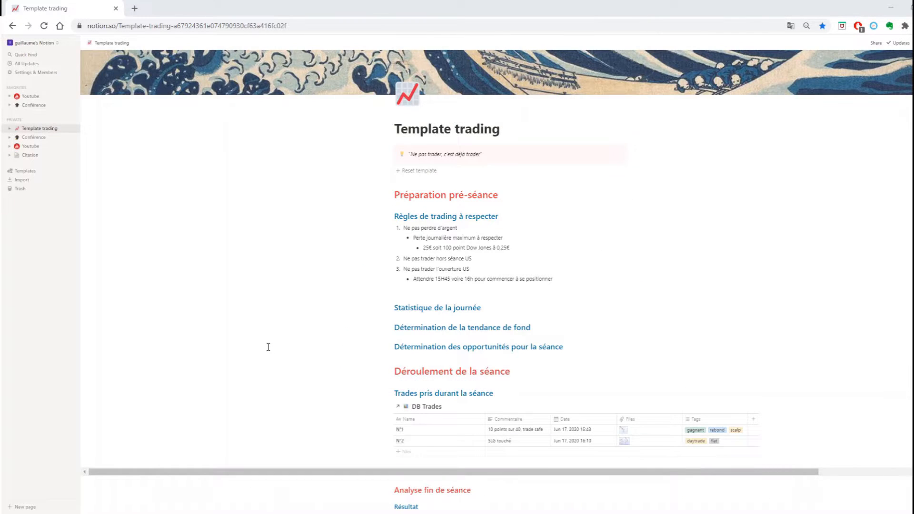
{"action": "scroll", "coordinate": [268, 347], "scroll_direction": "down", "scroll_amount": 2}
{"action": "scroll", "coordinate": [268, 347], "scroll_direction": "down", "scroll_amount": 4}
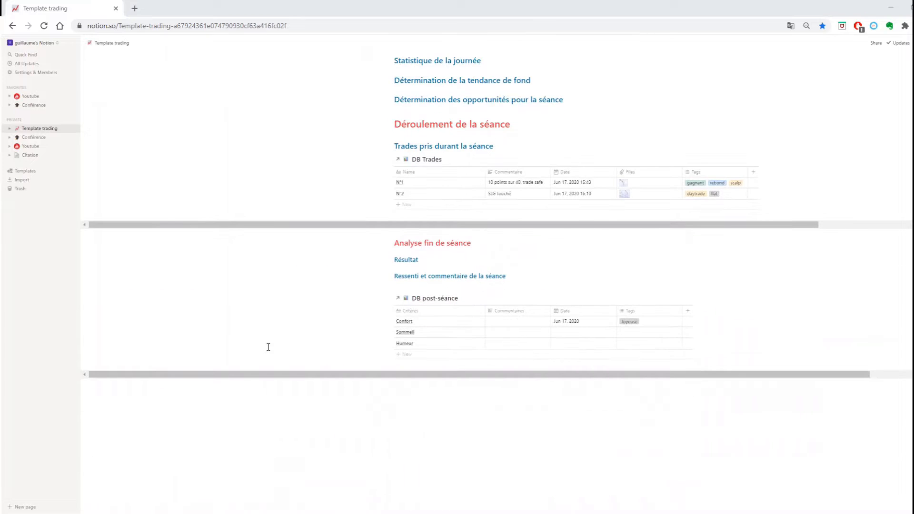
{"action": "scroll", "coordinate": [268, 347], "scroll_direction": "up", "scroll_amount": 6}
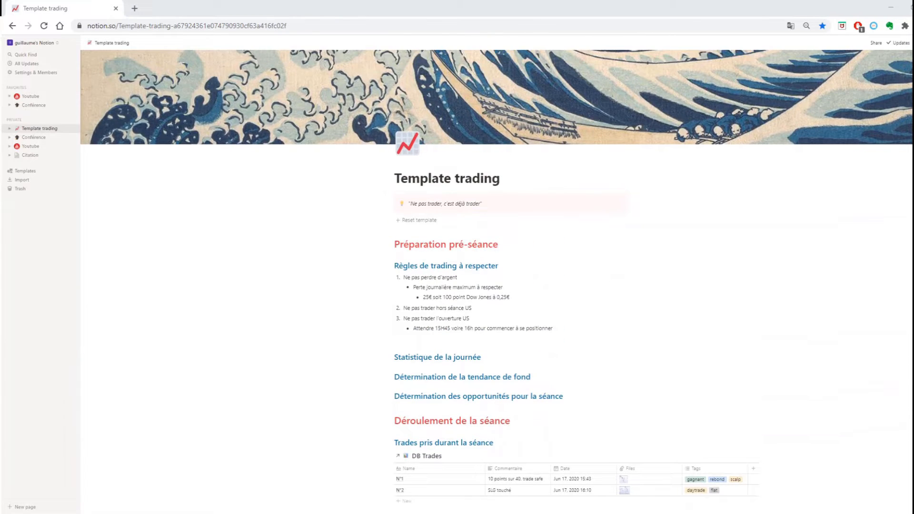
Search the DB Trades table for "perdant", clear that search, and search for "rebond" instead.
{"action": "left_click", "coordinate": [812, 119]}
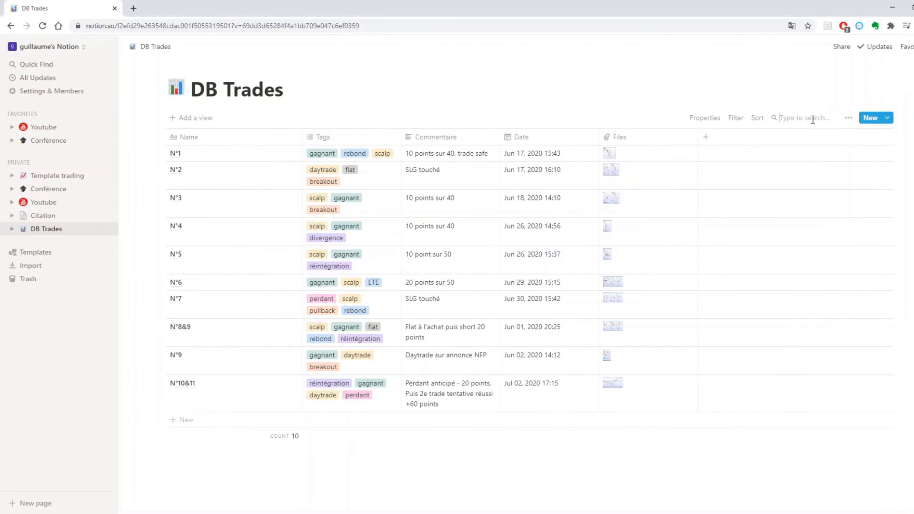
{"action": "type", "text": "perdant"}
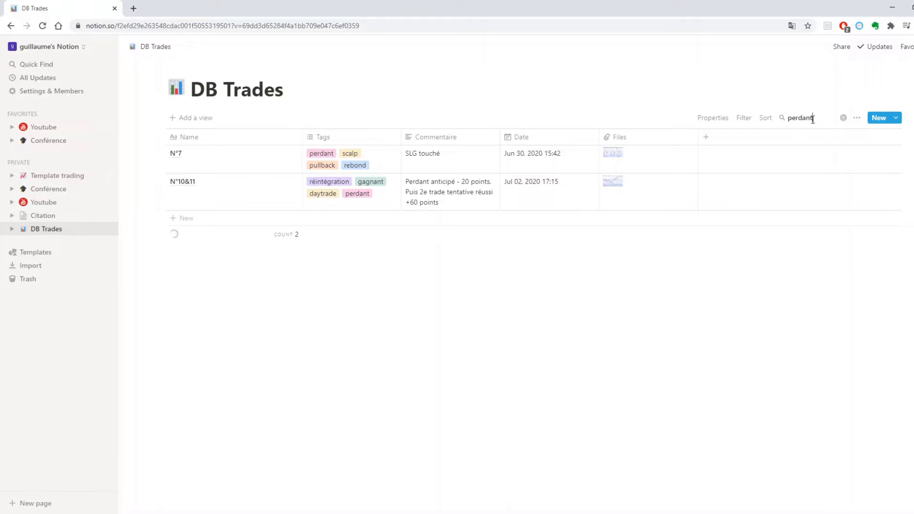
{"action": "key", "text": "BackSpace"}
{"action": "key", "text": "BackSpace"}
{"action": "key", "text": "BackSpace"}
{"action": "key", "text": "BackSpace"}
{"action": "key", "text": "BackSpace"}
{"action": "key", "text": "BackSpace"}
{"action": "key", "text": "BackSpace"}
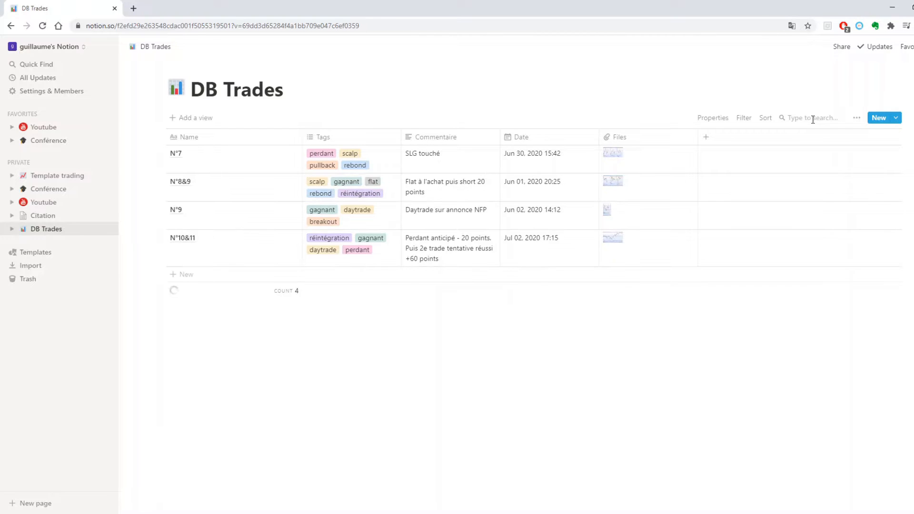
{"action": "type", "text": "rebond"}
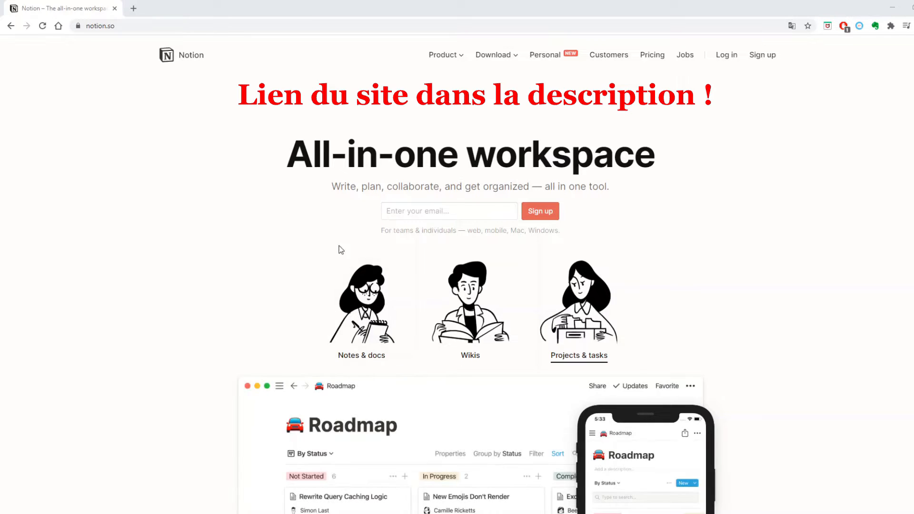
Duplicate the shared Template trading page into the workspace and add the copy to the favorites.
{"action": "left_click", "coordinate": [315, 282]}
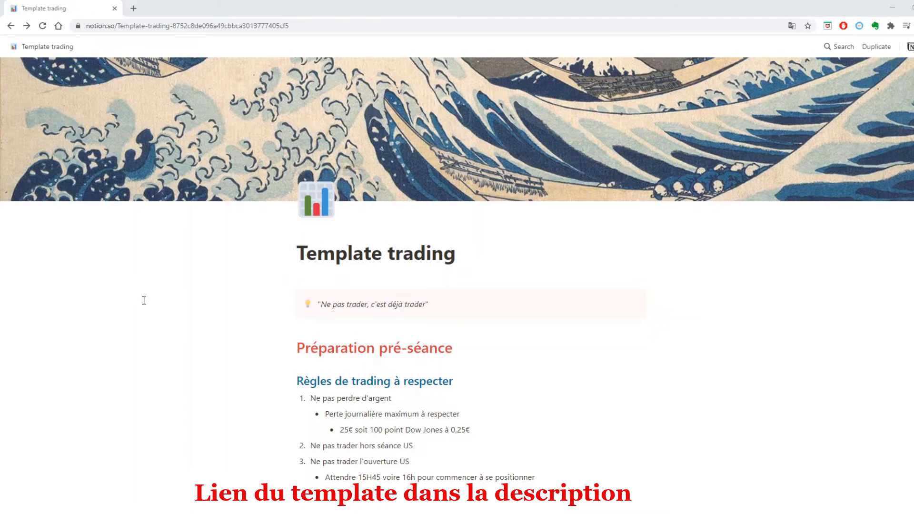
{"action": "scroll", "coordinate": [143, 299], "scroll_direction": "down", "scroll_amount": 8}
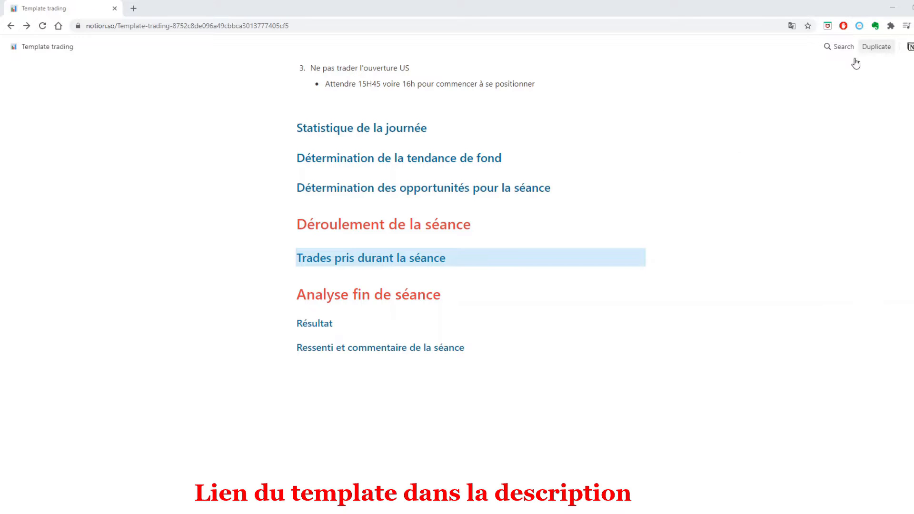
{"action": "left_click", "coordinate": [877, 47]}
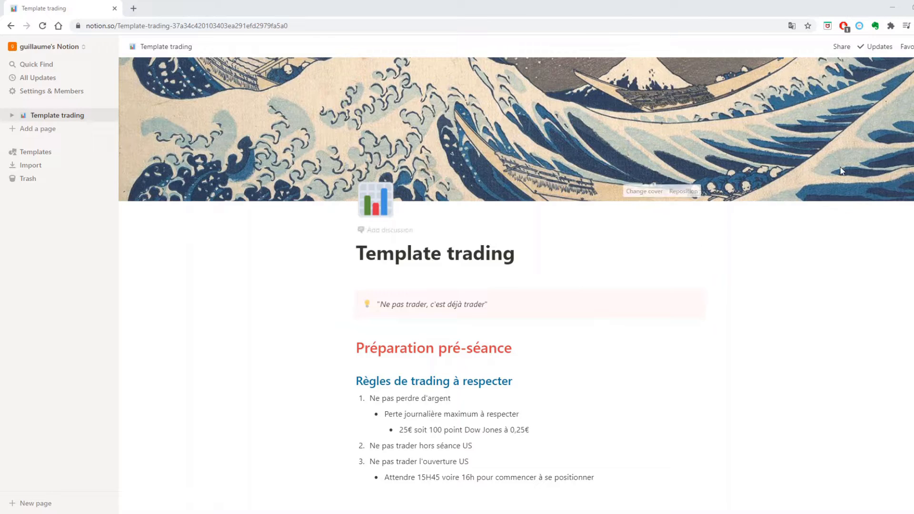
{"action": "left_click", "coordinate": [905, 47]}
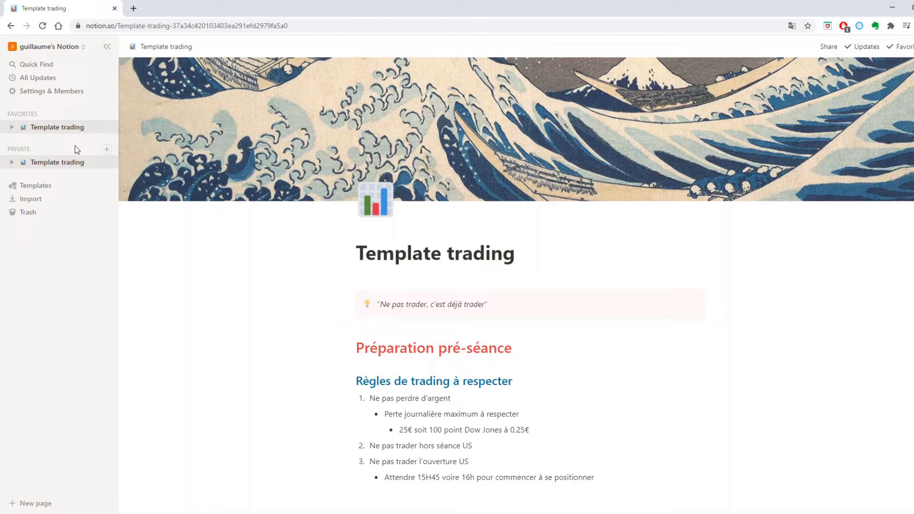
Examine the duplicated Template trading page from the pre-session preparation section down to the end-of-session analysis.
{"action": "scroll", "coordinate": [264, 329], "scroll_direction": "down", "scroll_amount": 9}
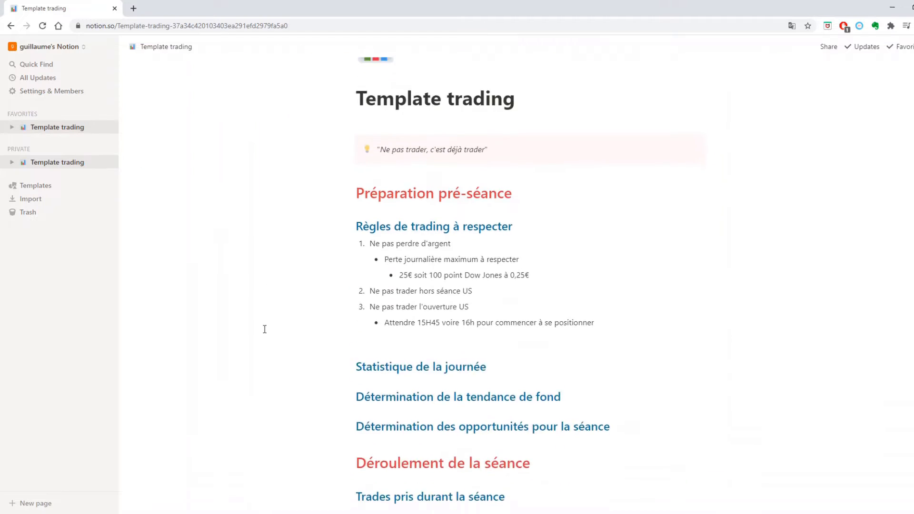
{"action": "scroll", "coordinate": [279, 328], "scroll_direction": "up", "scroll_amount": 6}
{"action": "scroll", "coordinate": [280, 333], "scroll_direction": "down", "scroll_amount": 7}
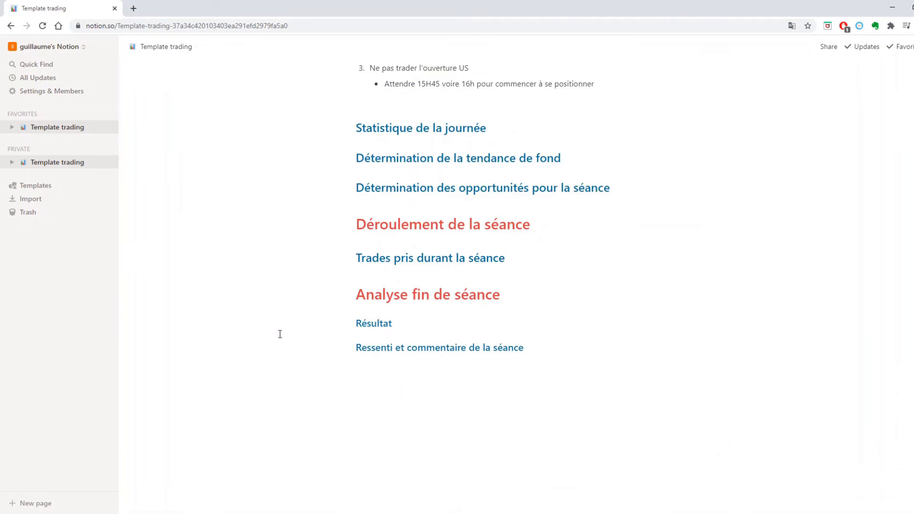
{"action": "scroll", "coordinate": [280, 333], "scroll_direction": "up", "scroll_amount": 10}
{"action": "scroll", "coordinate": [242, 377], "scroll_direction": "down", "scroll_amount": 7}
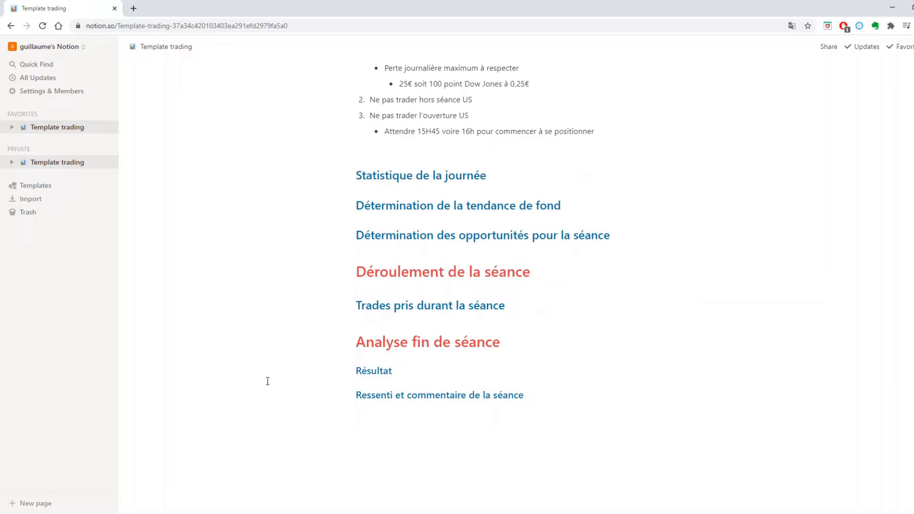
{"action": "scroll", "coordinate": [270, 388], "scroll_direction": "up", "scroll_amount": 3}
{"action": "scroll", "coordinate": [273, 395], "scroll_direction": "down", "scroll_amount": 4}
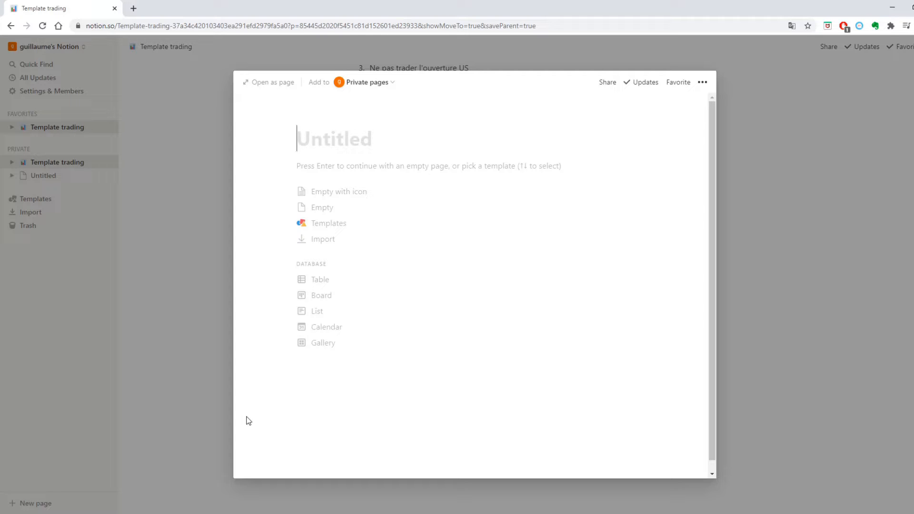
Discard the blank untitled page and look over the section headings of the Template trading page again.
{"action": "left_click", "coordinate": [196, 420]}
{"action": "scroll", "coordinate": [197, 421], "scroll_direction": "up", "scroll_amount": 5}
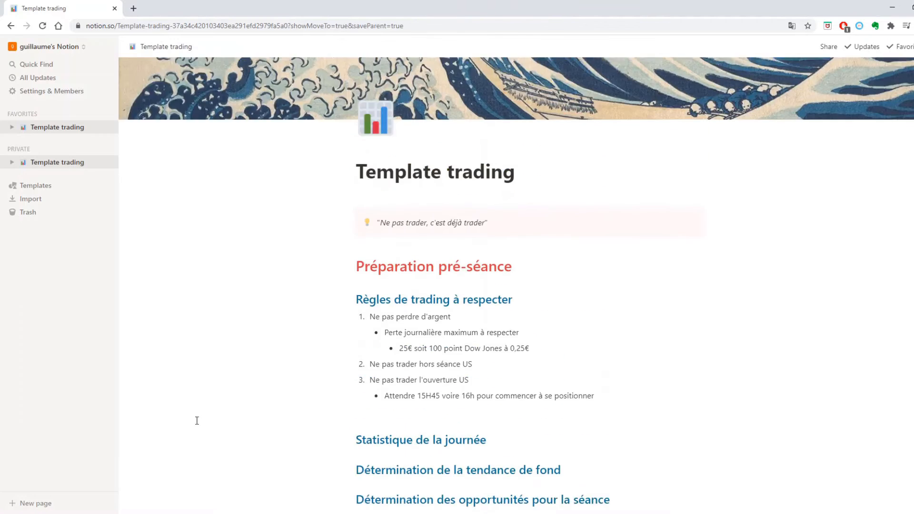
{"action": "scroll", "coordinate": [197, 420], "scroll_direction": "down", "scroll_amount": 7}
{"action": "scroll", "coordinate": [212, 414], "scroll_direction": "up", "scroll_amount": 4}
{"action": "scroll", "coordinate": [212, 414], "scroll_direction": "down", "scroll_amount": 1}
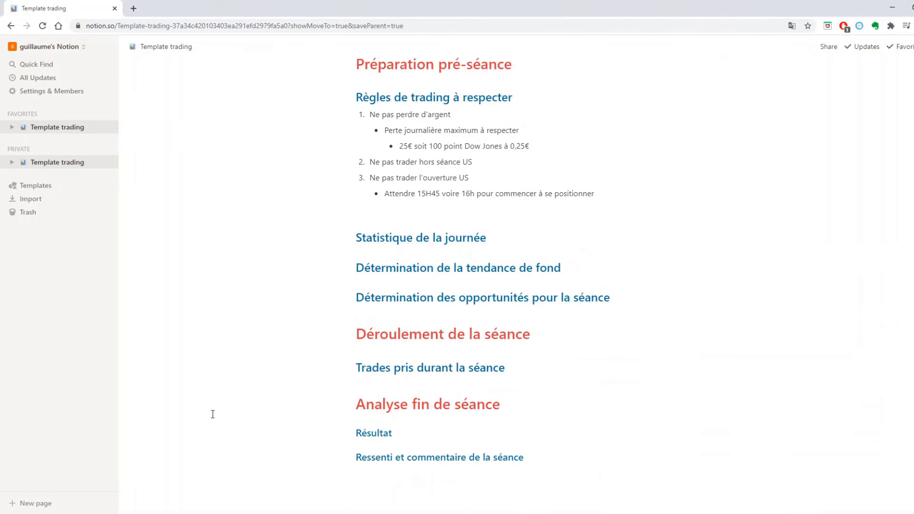
{"action": "scroll", "coordinate": [213, 414], "scroll_direction": "up", "scroll_amount": 2}
{"action": "scroll", "coordinate": [213, 415], "scroll_direction": "down", "scroll_amount": 3}
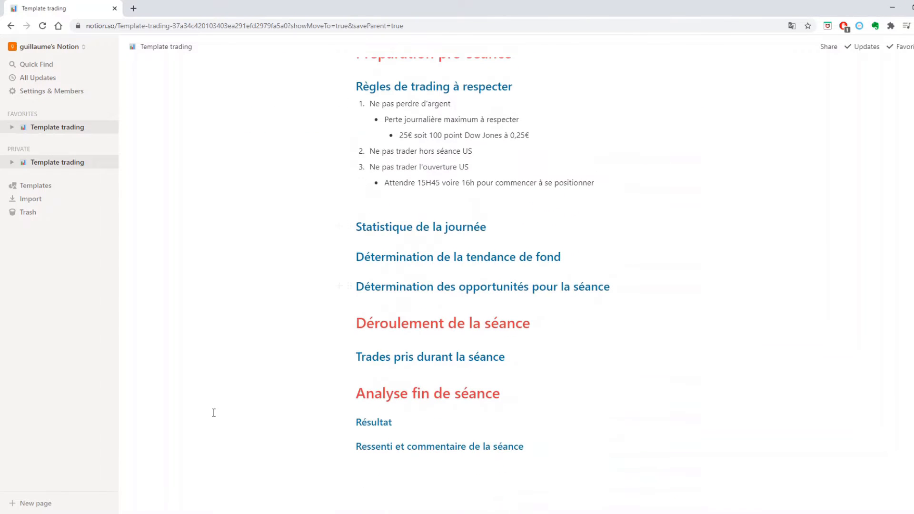
Create a new page as a table database and add it to the favorites.
{"action": "left_click", "coordinate": [59, 503]}
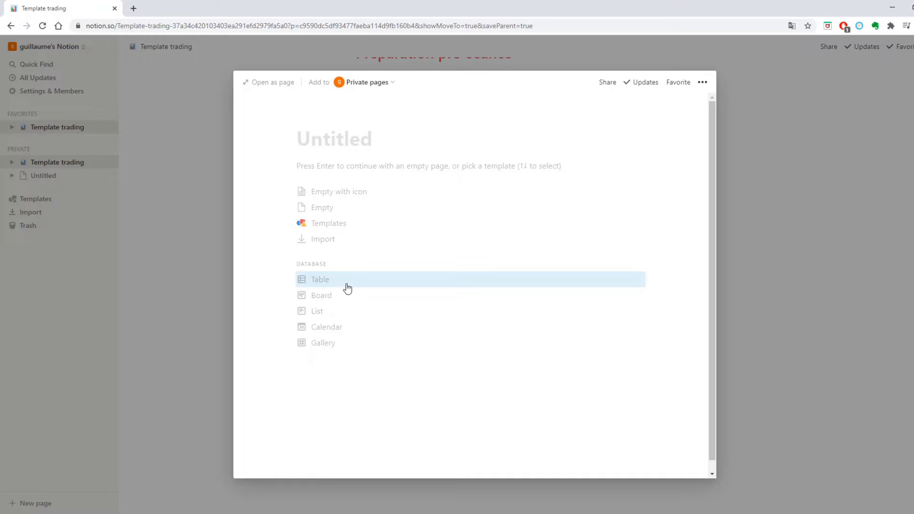
{"action": "left_click", "coordinate": [347, 288]}
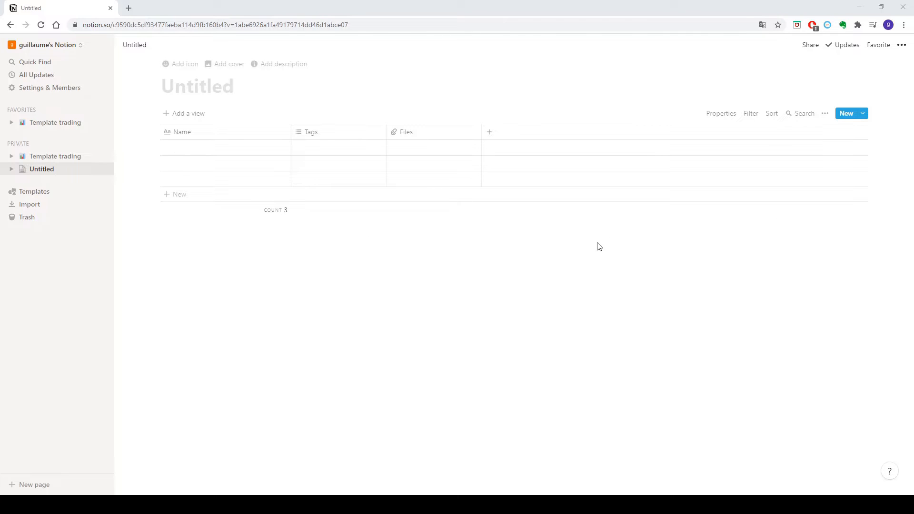
{"action": "left_click", "coordinate": [879, 45]}
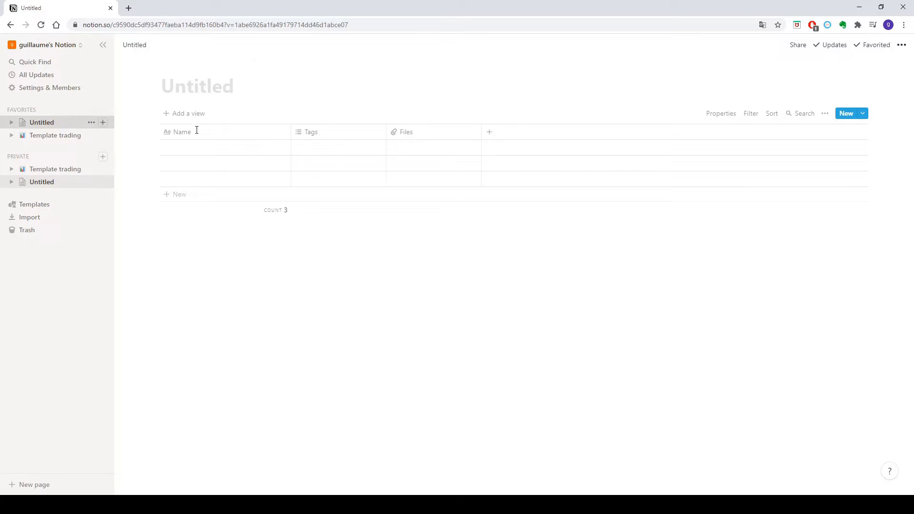
Title the new table database "Base donnée - Trades".
{"action": "left_click", "coordinate": [227, 86]}
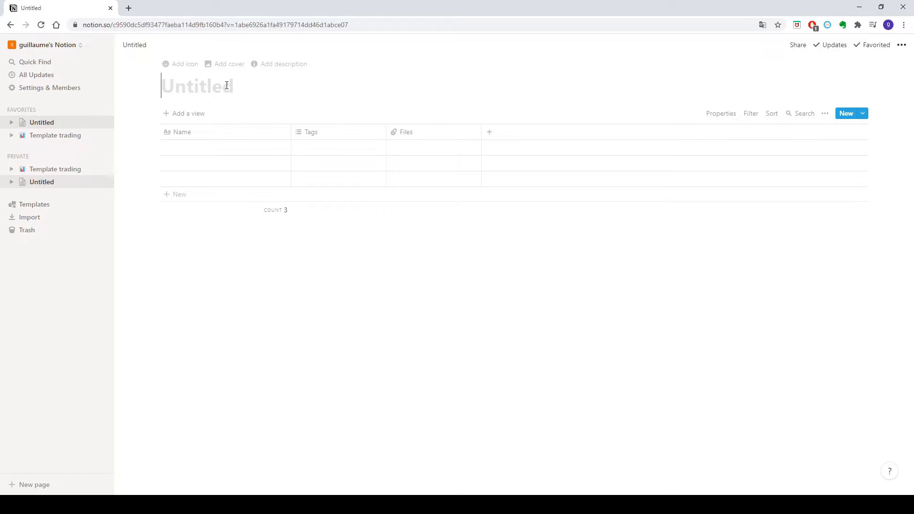
{"action": "type", "text": "Base"}
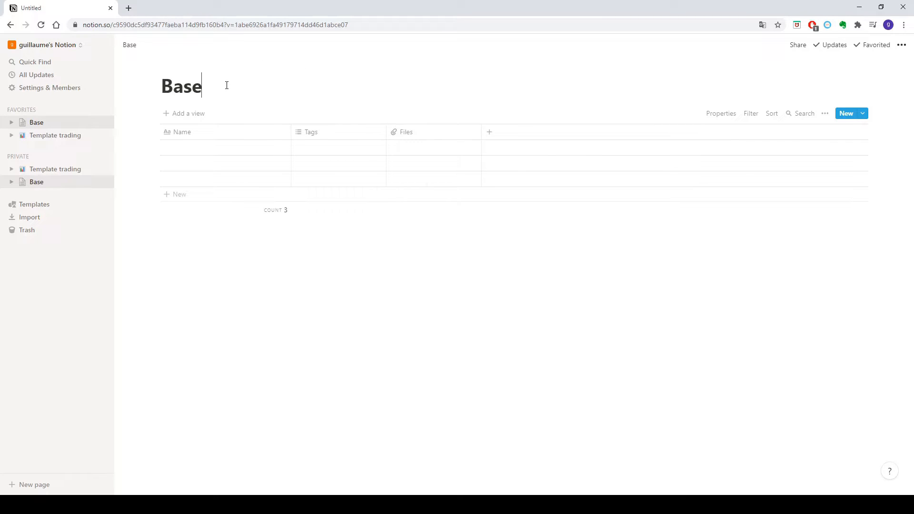
{"action": "type", "text": " donnée"}
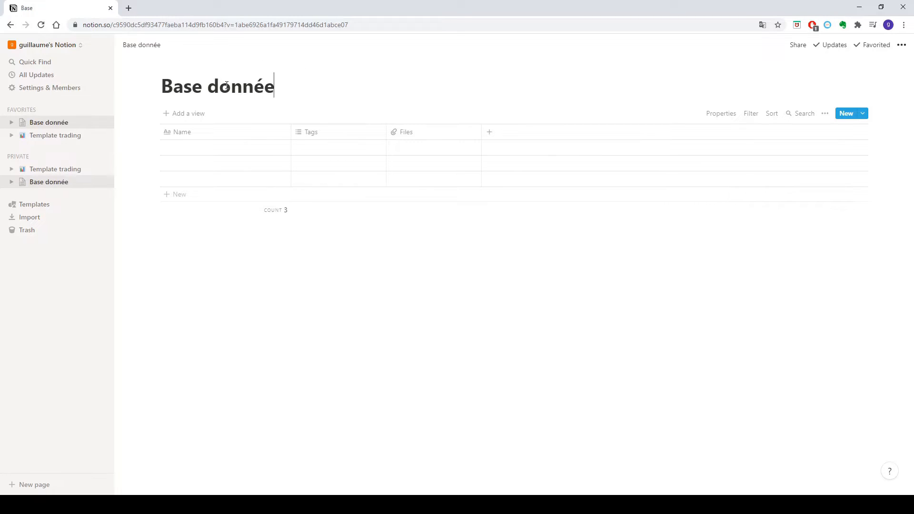
{"action": "type", "text": " - Trades"}
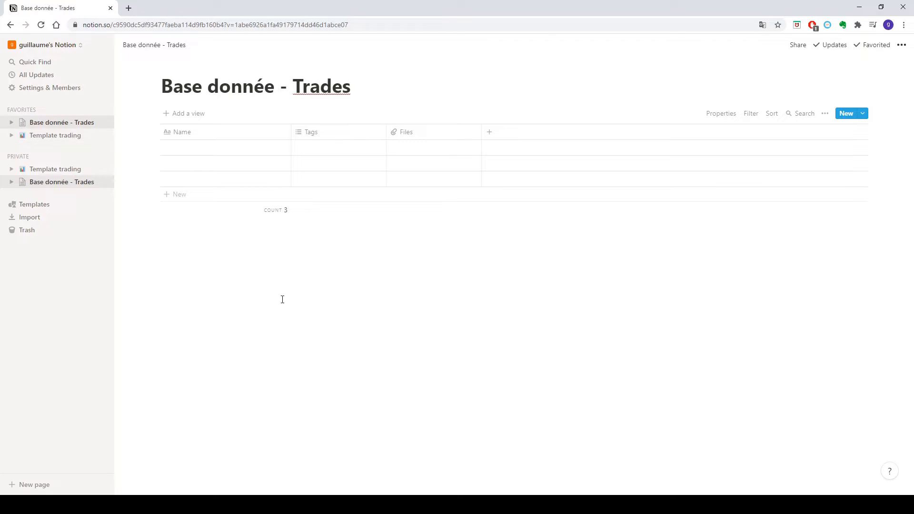
Add a text column named "Commentaire" after the Files column.
{"action": "left_click", "coordinate": [492, 138]}
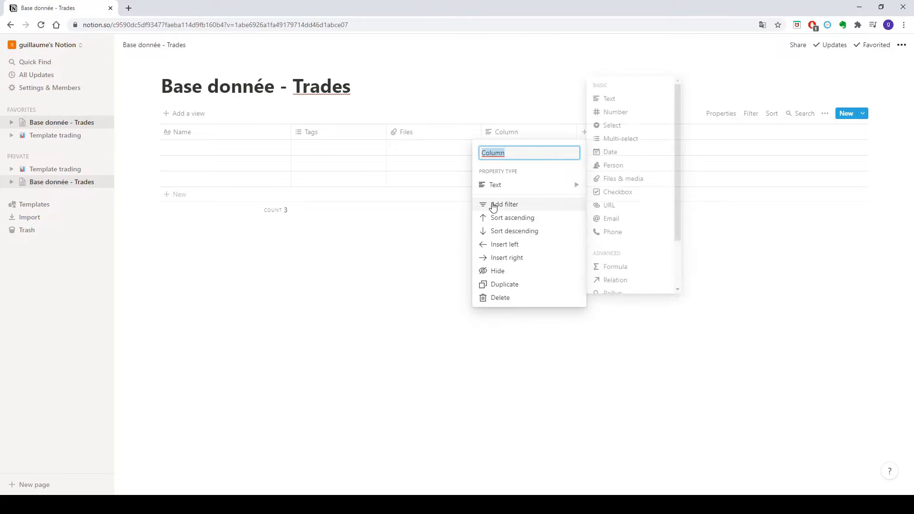
{"action": "type", "text": "Com"}
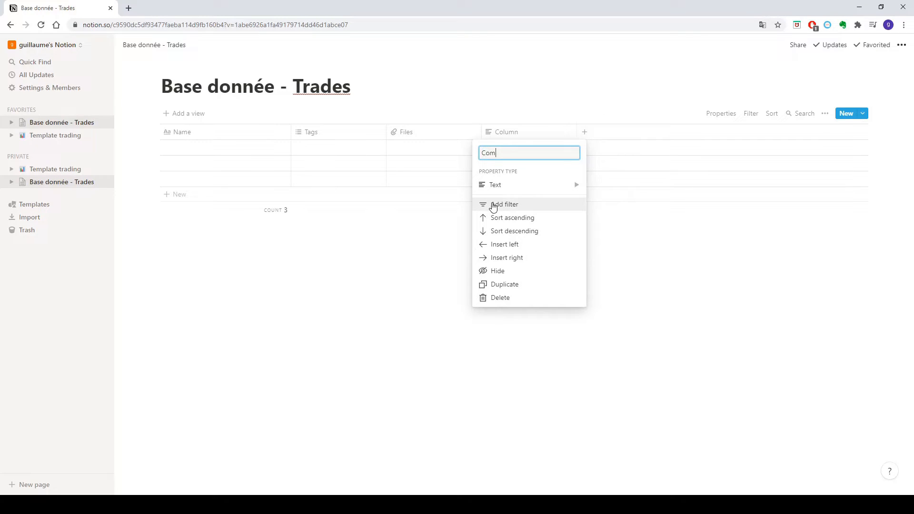
{"action": "type", "text": "mentaire"}
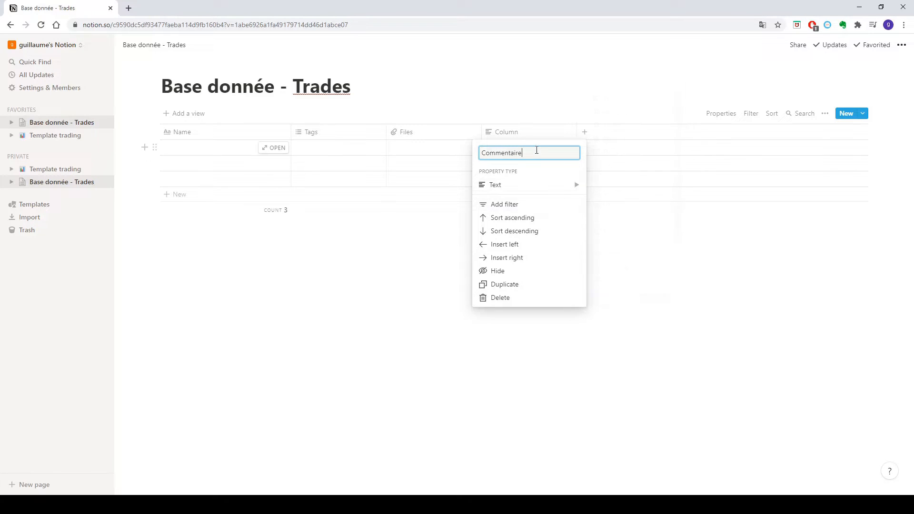
{"action": "mouse_move", "coordinate": [521, 190]}
{"action": "key", "text": "Return"}
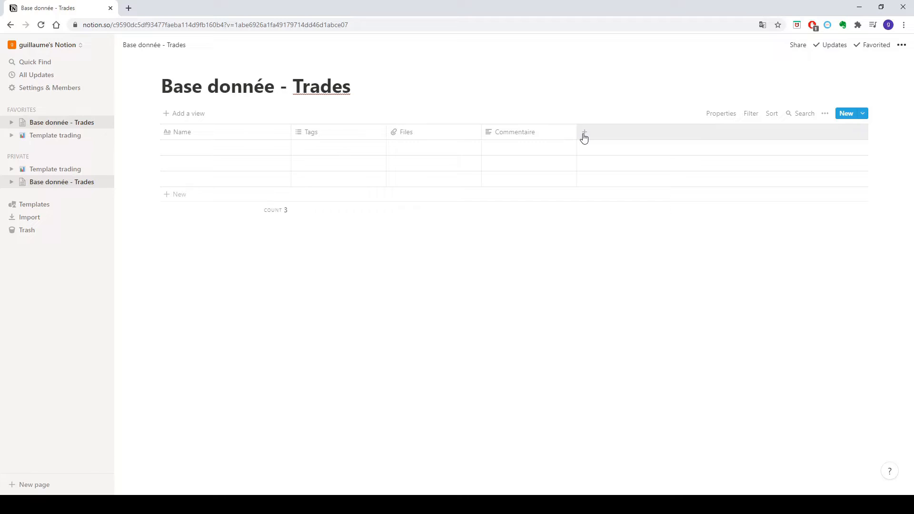
Add another column after Commentaire, set its property type to Date, and name it "Date".
{"action": "left_click", "coordinate": [584, 137]}
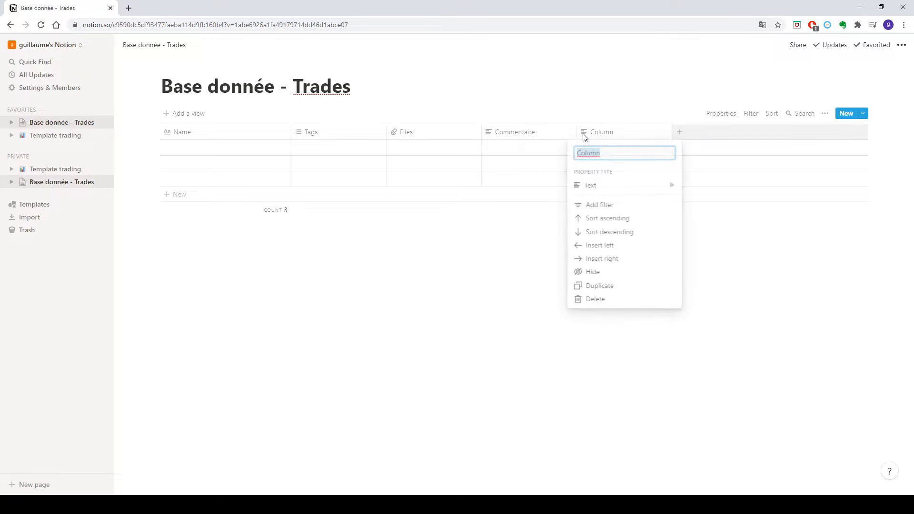
{"action": "mouse_move", "coordinate": [647, 186]}
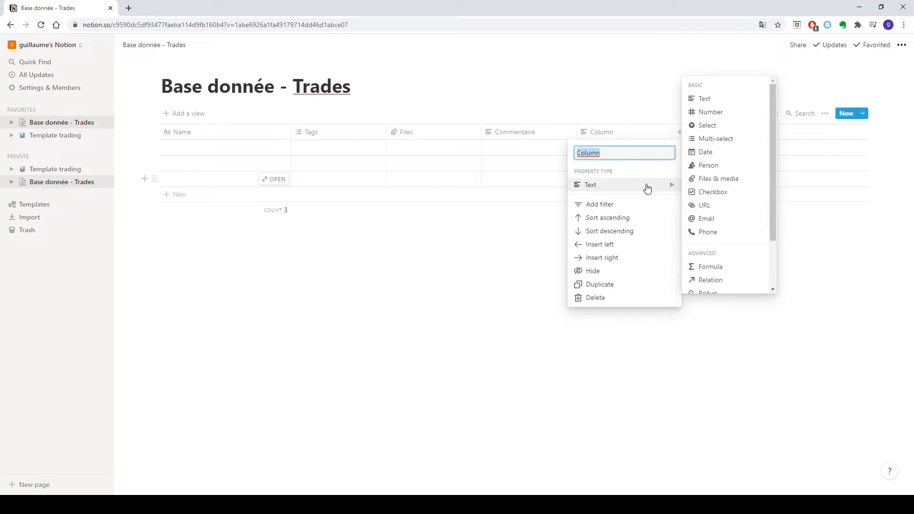
{"action": "left_click", "coordinate": [723, 152]}
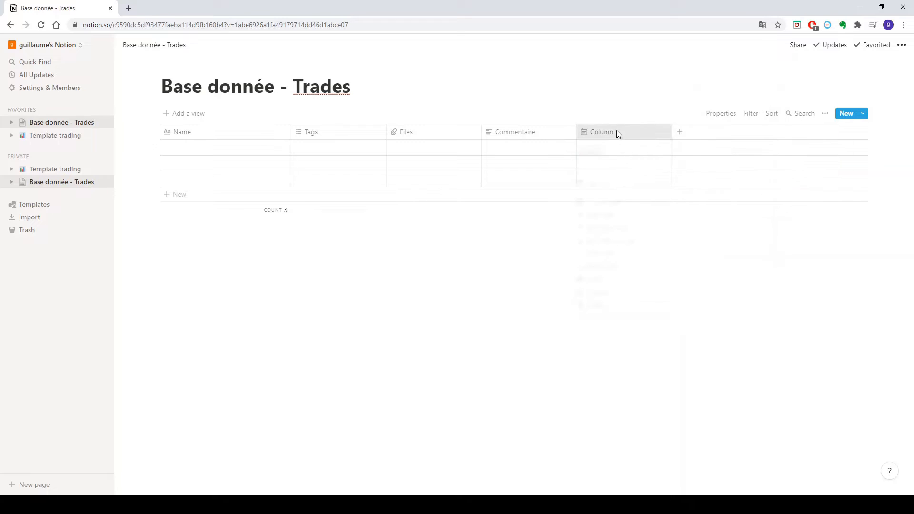
{"action": "left_click", "coordinate": [618, 136]}
{"action": "type", "text": "Date"}
{"action": "key", "text": "Return"}
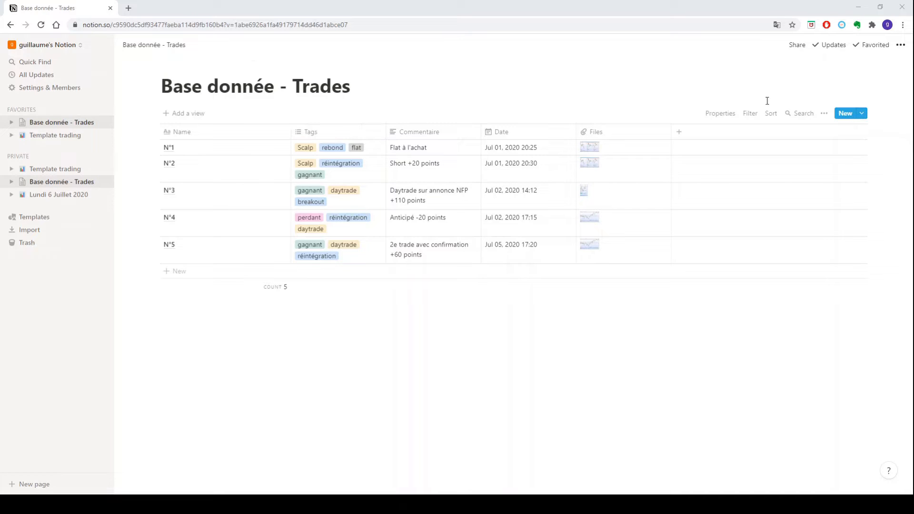
Search the Base donnée - Trades table for "breakout", then clear the search text.
{"action": "left_click", "coordinate": [800, 115]}
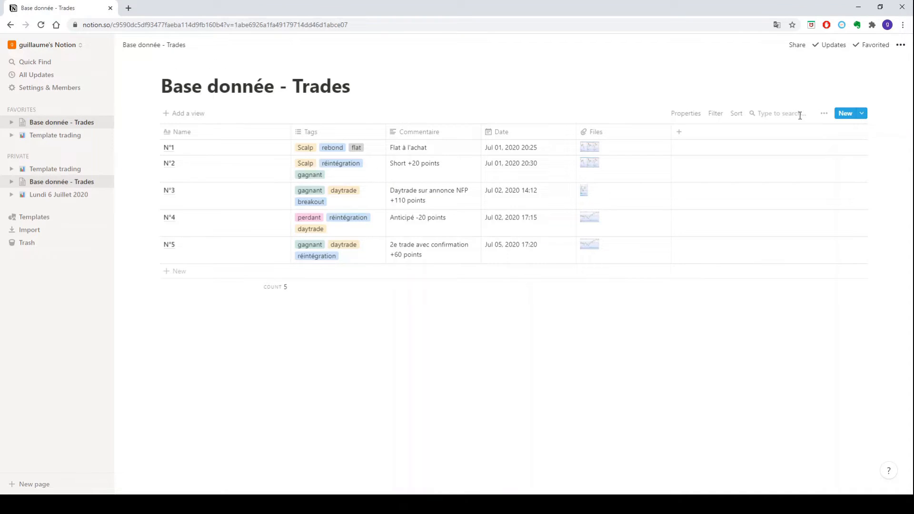
{"action": "type", "text": "breakout"}
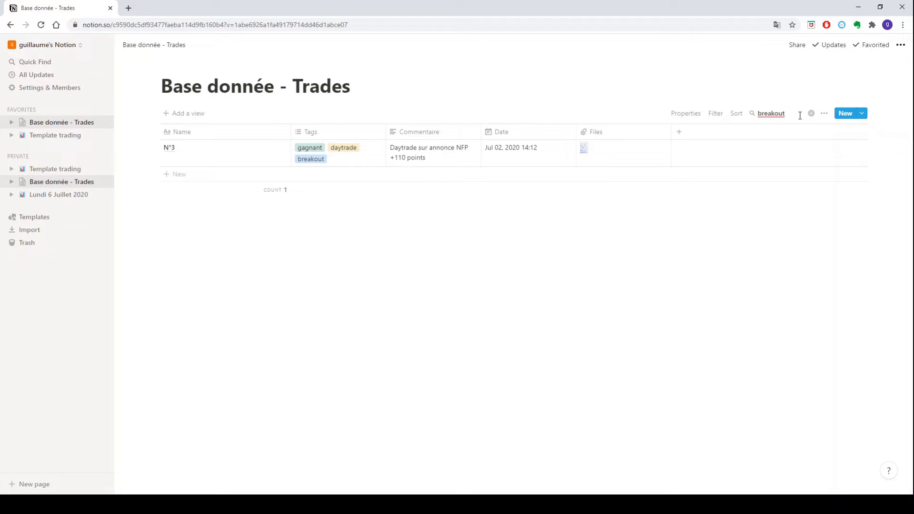
{"action": "key", "text": "BackSpace"}
{"action": "key", "text": "BackSpace"}
{"action": "key", "text": "BackSpace"}
{"action": "key", "text": "BackSpace"}
{"action": "key", "text": "BackSpace"}
{"action": "key", "text": "BackSpace"}
{"action": "key", "text": "BackSpace"}
{"action": "key", "text": "BackSpace"}
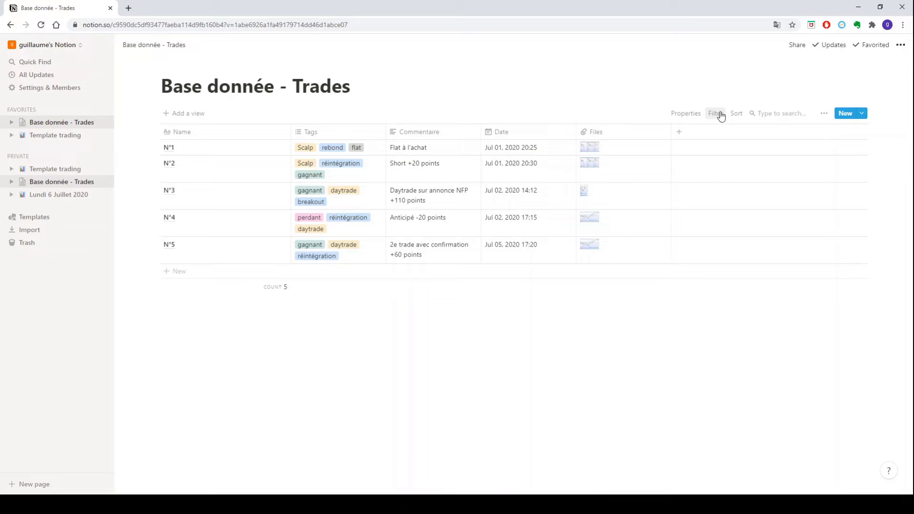
Filter the Base donnée - Trades table to entries whose Date is the exact date Jul 01, 2020.
{"action": "left_click", "coordinate": [750, 114]}
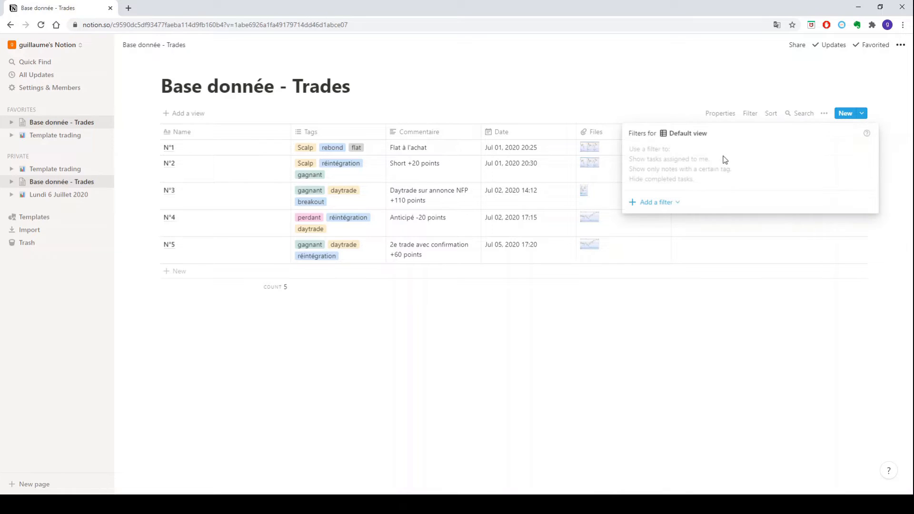
{"action": "left_click", "coordinate": [664, 204]}
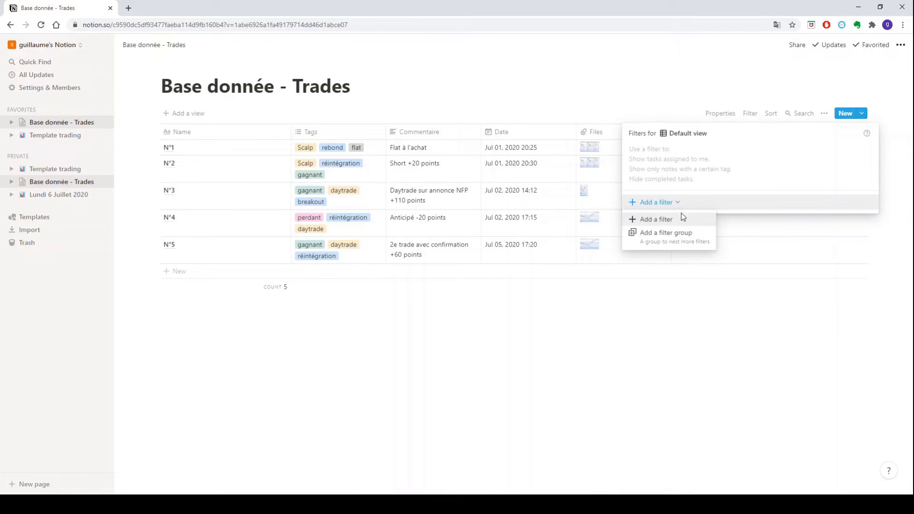
{"action": "left_click", "coordinate": [672, 220]}
{"action": "left_click", "coordinate": [705, 152]}
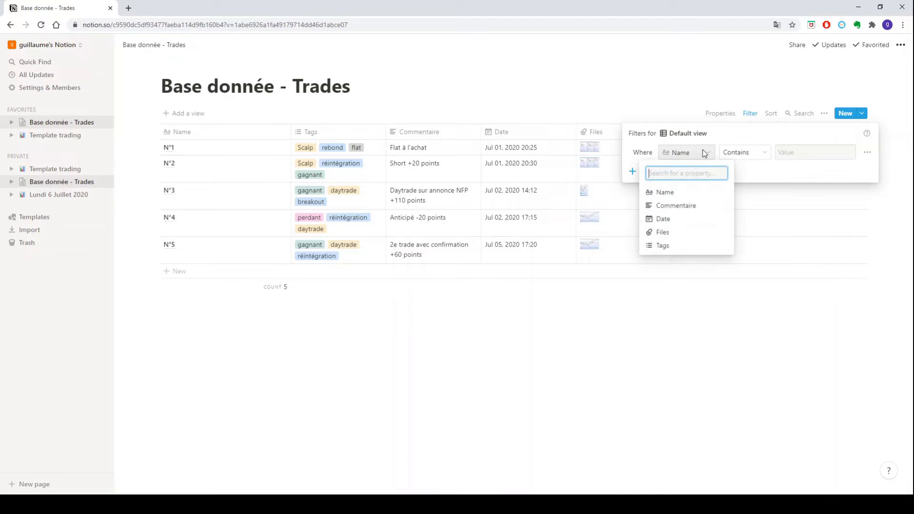
{"action": "left_click", "coordinate": [664, 219]}
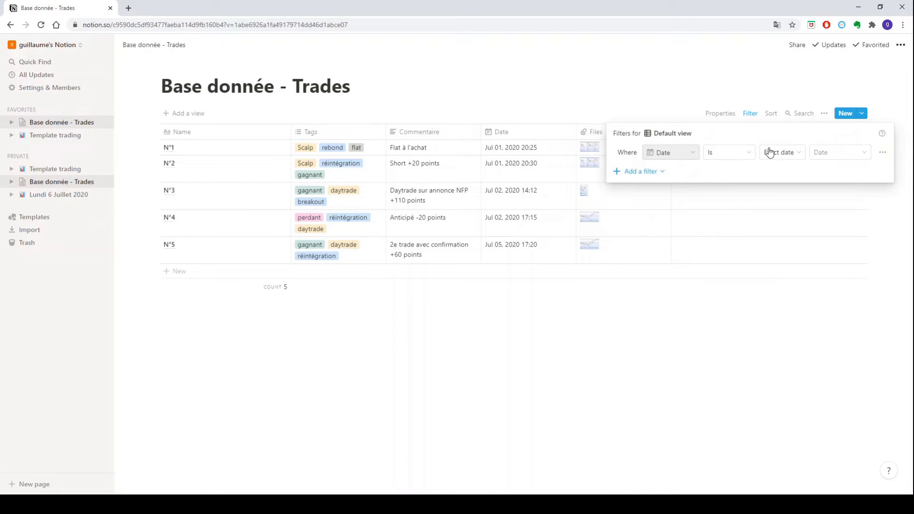
{"action": "left_click", "coordinate": [858, 159]}
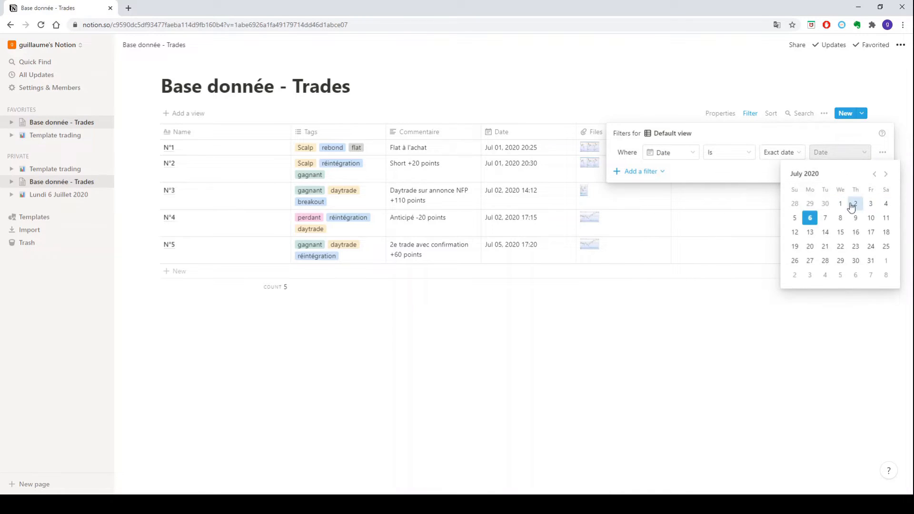
{"action": "left_click", "coordinate": [842, 205]}
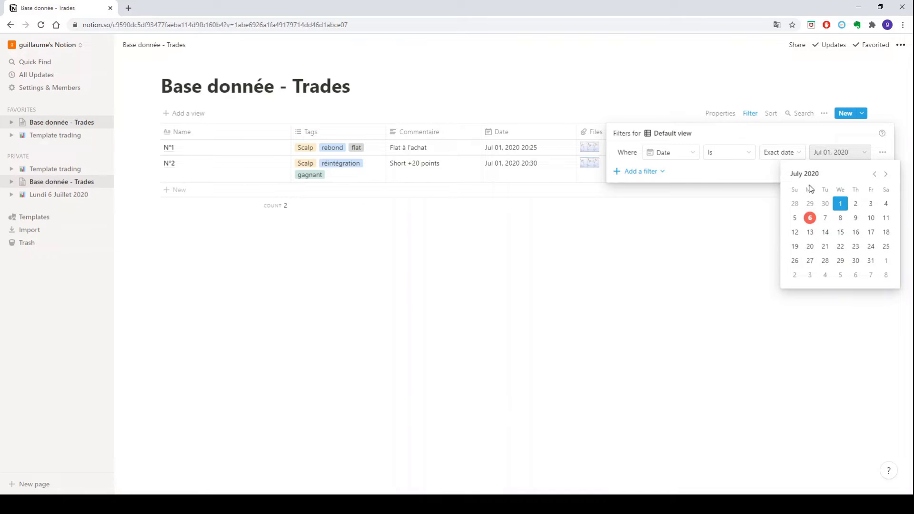
{"action": "left_click", "coordinate": [761, 180]}
Change the Date filter condition to Is before with the exact date Jul 05, 2020.
{"action": "left_click", "coordinate": [748, 156]}
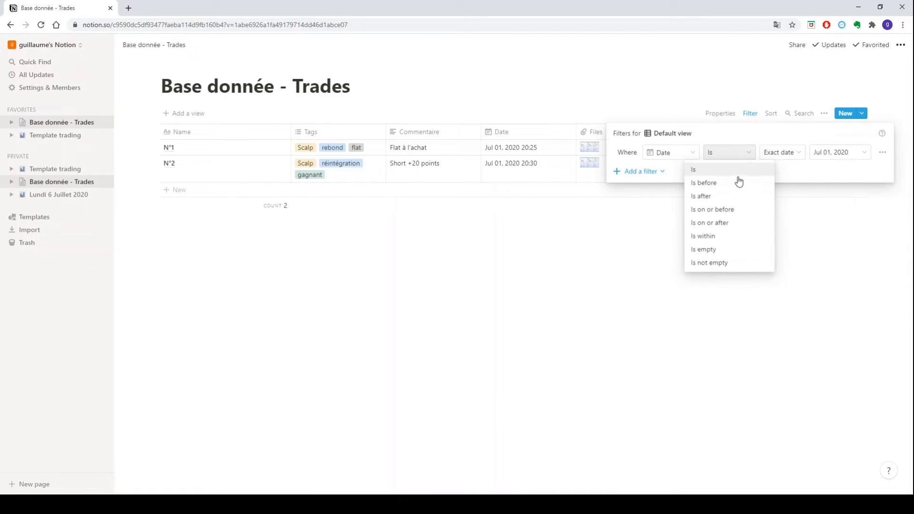
{"action": "left_click", "coordinate": [737, 184]}
{"action": "left_click", "coordinate": [863, 152]}
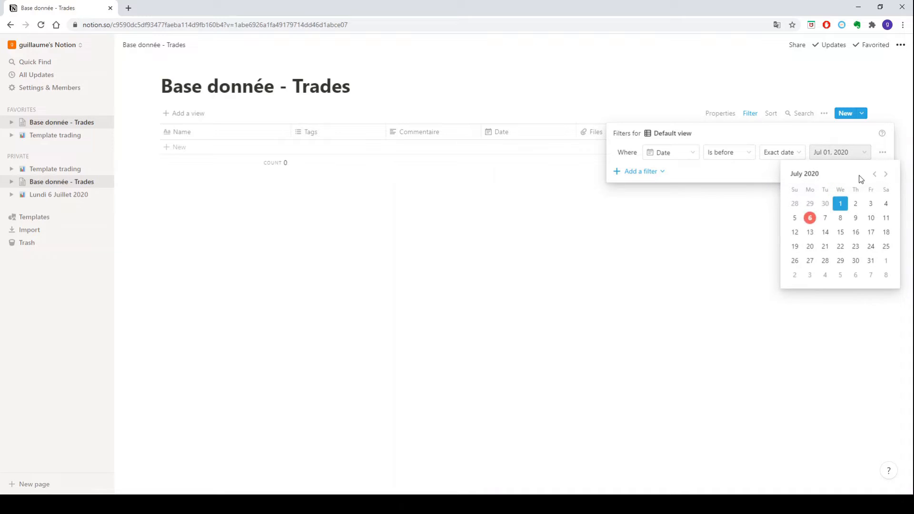
{"action": "left_click", "coordinate": [802, 218]}
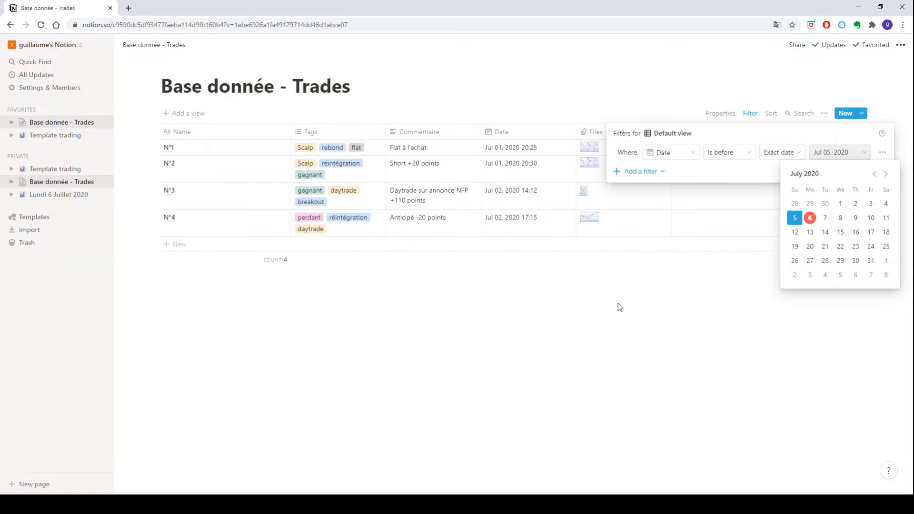
{"action": "left_click", "coordinate": [742, 174]}
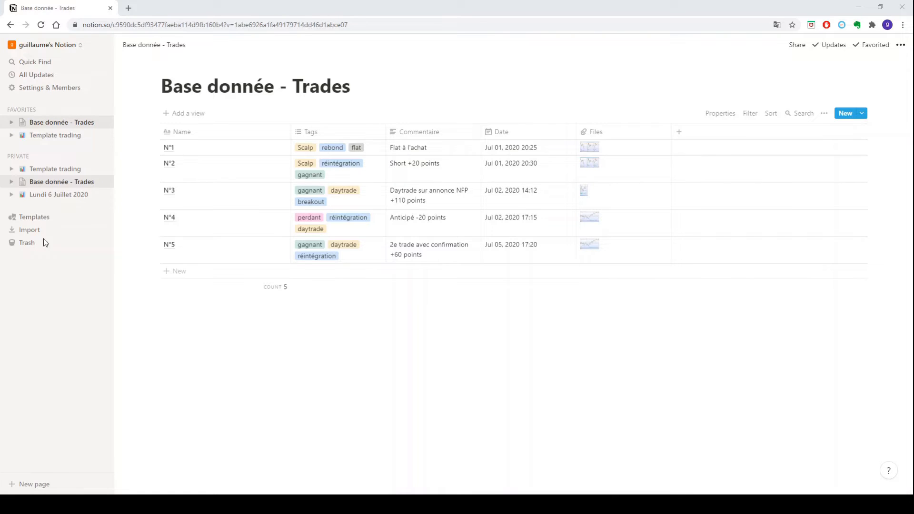
Open the Template trading page and add an empty block under the "Trades pris durant la séance" heading.
{"action": "left_click", "coordinate": [68, 136]}
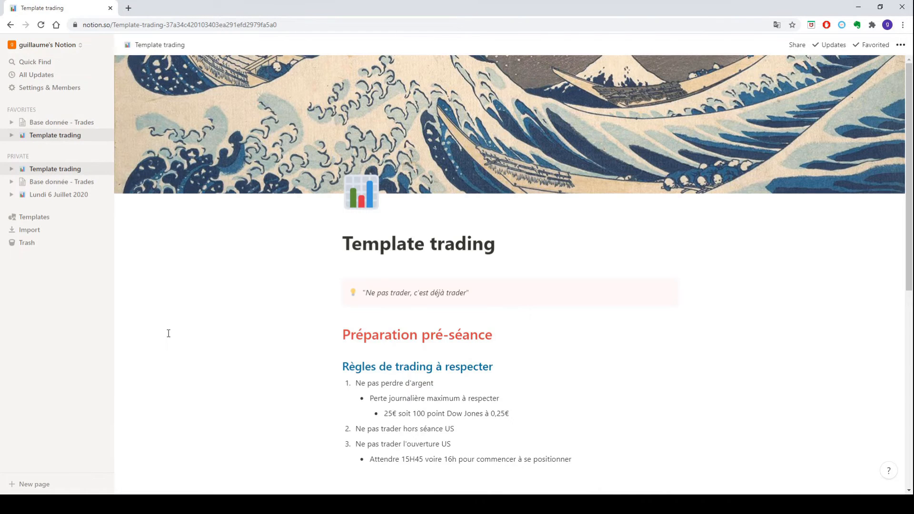
{"action": "scroll", "coordinate": [172, 334], "scroll_direction": "down", "scroll_amount": 4}
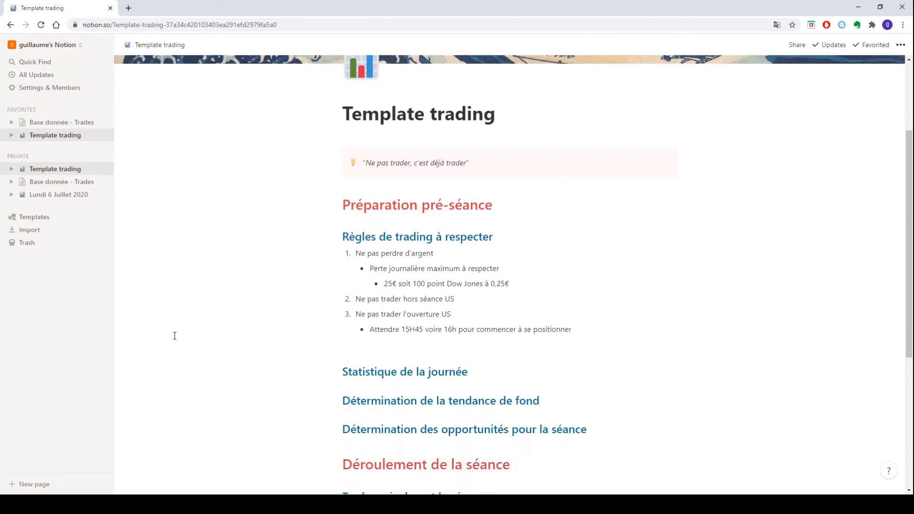
{"action": "scroll", "coordinate": [174, 336], "scroll_direction": "down", "scroll_amount": 4}
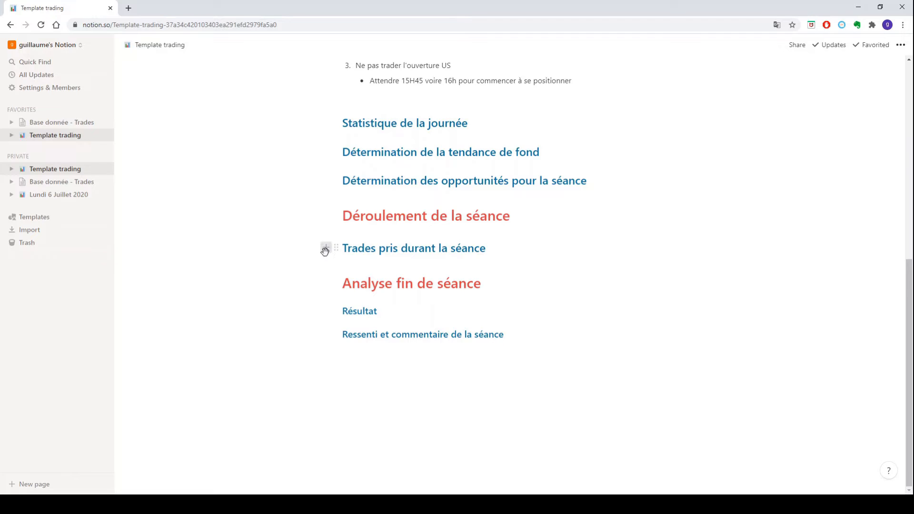
{"action": "left_click", "coordinate": [325, 248]}
{"action": "key", "text": "Escape"}
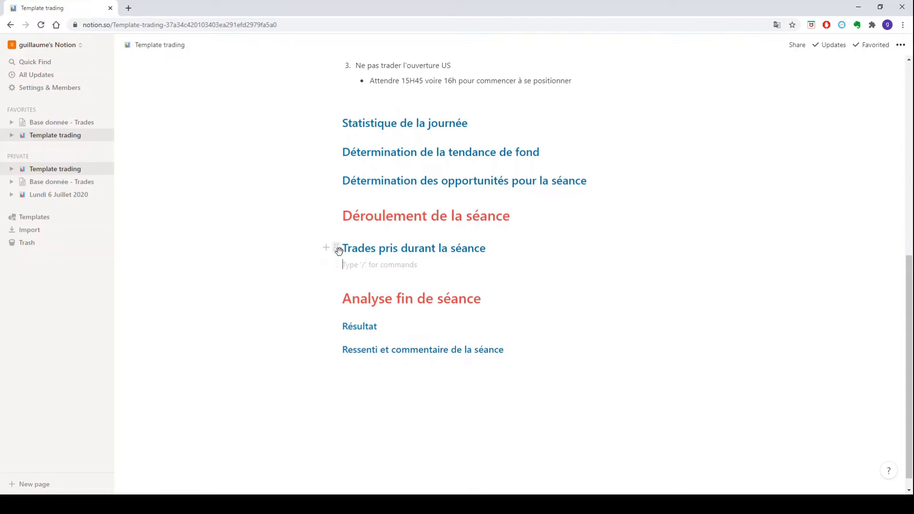
{"action": "mouse_move", "coordinate": [338, 249]}
{"action": "left_mouse_down"}
{"action": "mouse_move", "coordinate": [336, 173]}
{"action": "mouse_move", "coordinate": [344, 248]}
{"action": "left_mouse_up"}
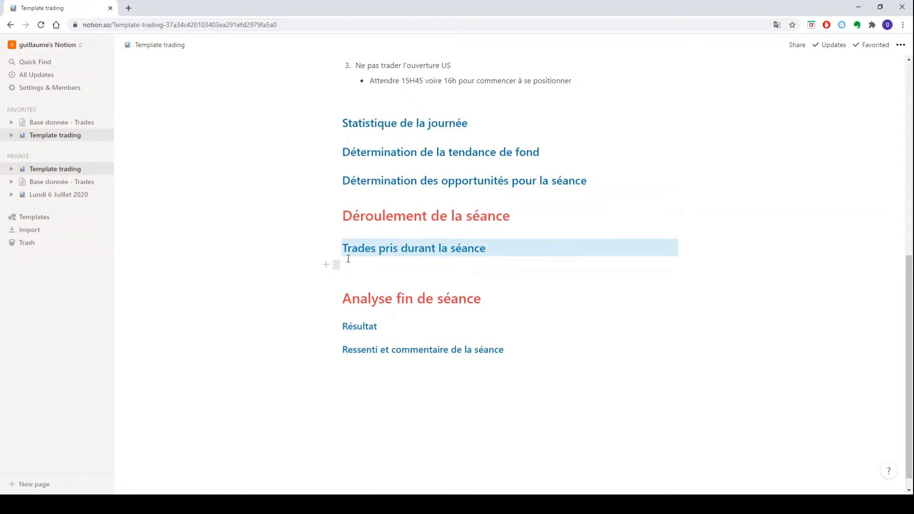
Insert a linked database of Base donnée - Trades under the "Trades pris durant la séance" heading.
{"action": "left_click", "coordinate": [322, 265]}
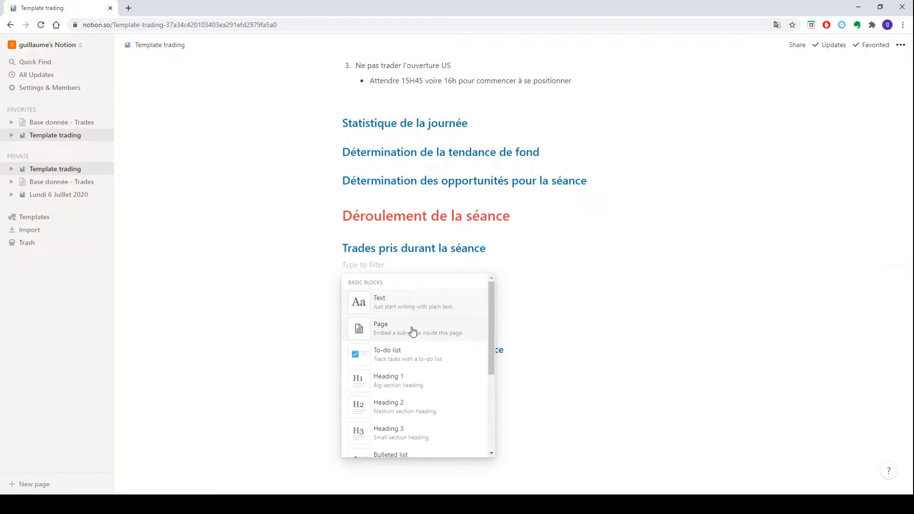
{"action": "scroll", "coordinate": [412, 330], "scroll_direction": "down", "scroll_amount": 5}
{"action": "scroll", "coordinate": [417, 325], "scroll_direction": "down", "scroll_amount": 4}
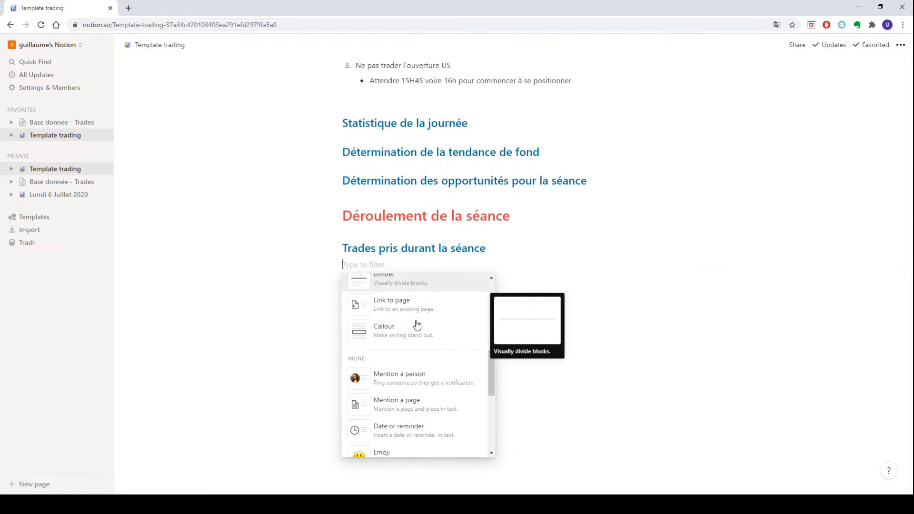
{"action": "scroll", "coordinate": [440, 331], "scroll_direction": "up", "scroll_amount": 3}
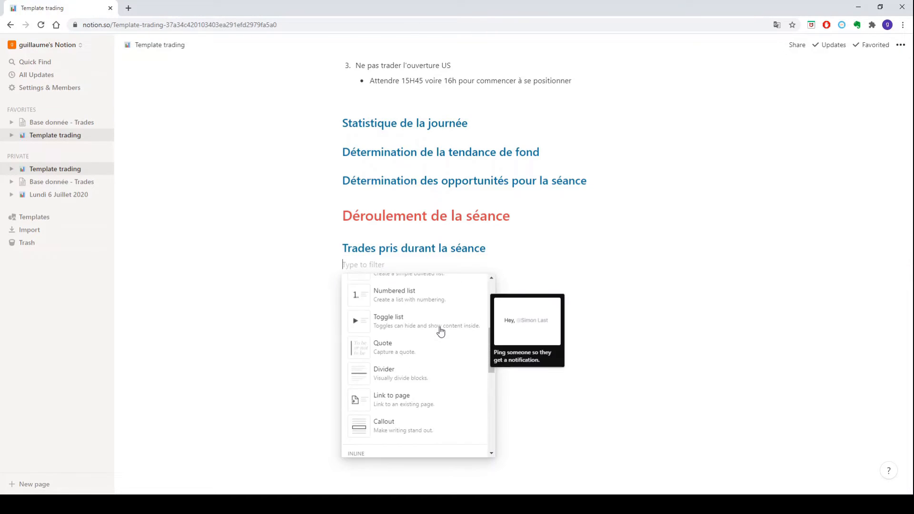
{"action": "scroll", "coordinate": [440, 331], "scroll_direction": "down", "scroll_amount": 3}
{"action": "scroll", "coordinate": [441, 331], "scroll_direction": "down", "scroll_amount": 3}
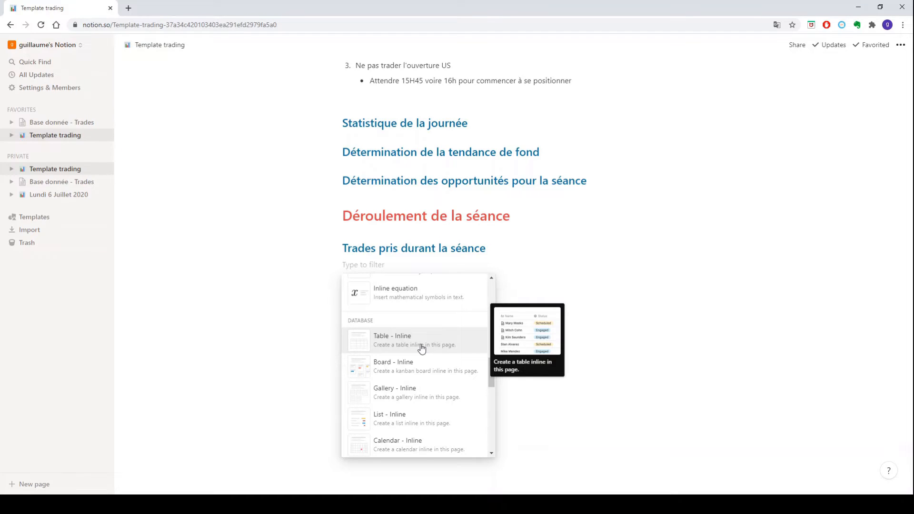
{"action": "scroll", "coordinate": [422, 348], "scroll_direction": "down", "scroll_amount": 1}
{"action": "scroll", "coordinate": [421, 348], "scroll_direction": "down", "scroll_amount": 3}
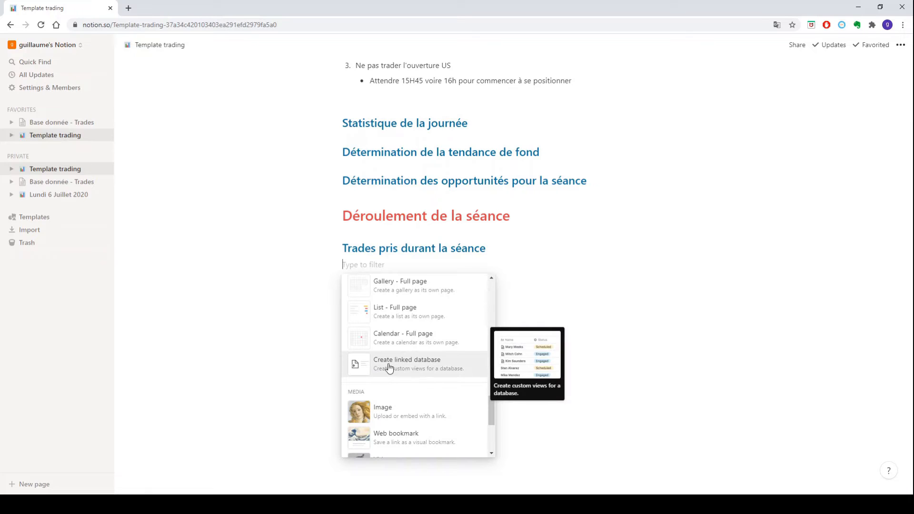
{"action": "left_click", "coordinate": [396, 370]}
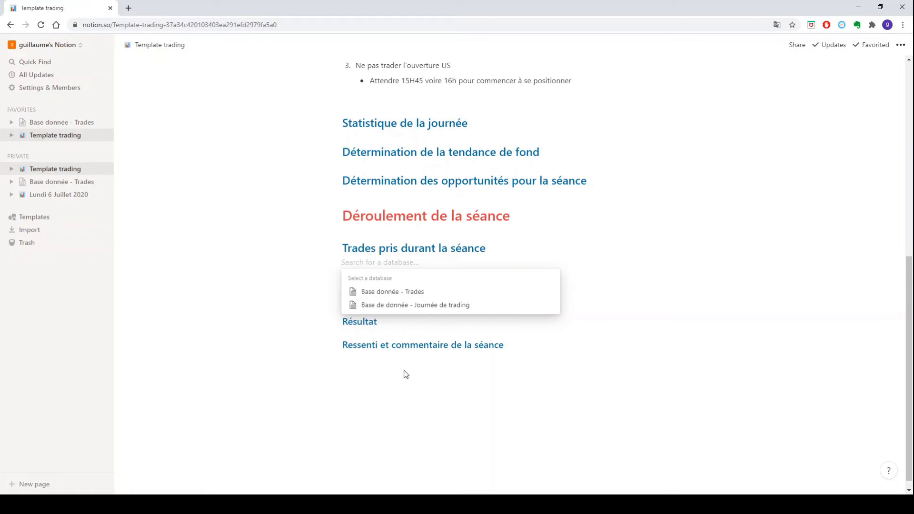
{"action": "left_click", "coordinate": [434, 292]}
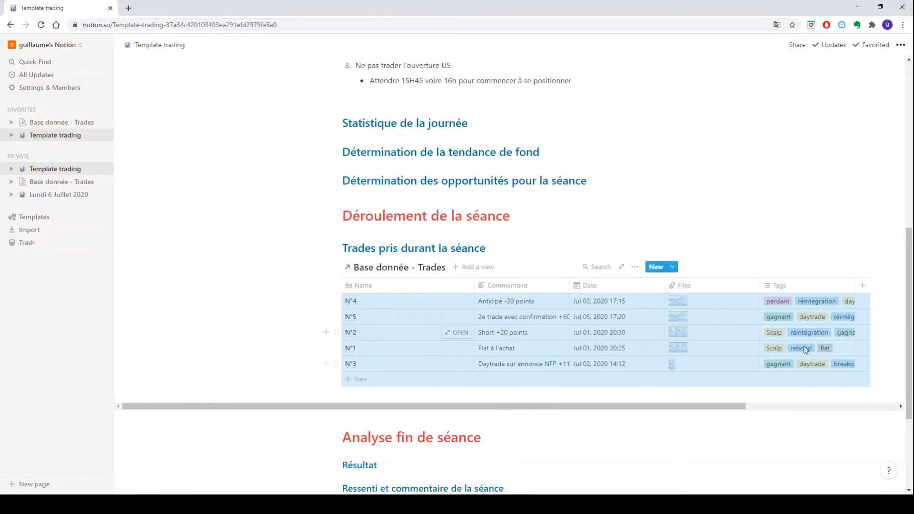
{"action": "left_click_drag", "start_coordinate": [408, 407], "coordinate": [486, 412]}
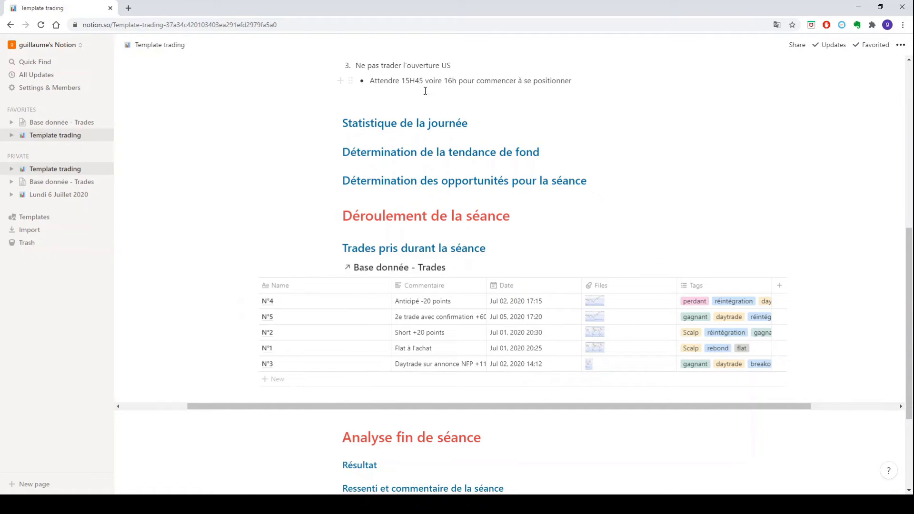
Add a row to the linked trades table with the Commentaire "vive andlil", then open the Base donnée - Trades page.
{"action": "left_click", "coordinate": [294, 380]}
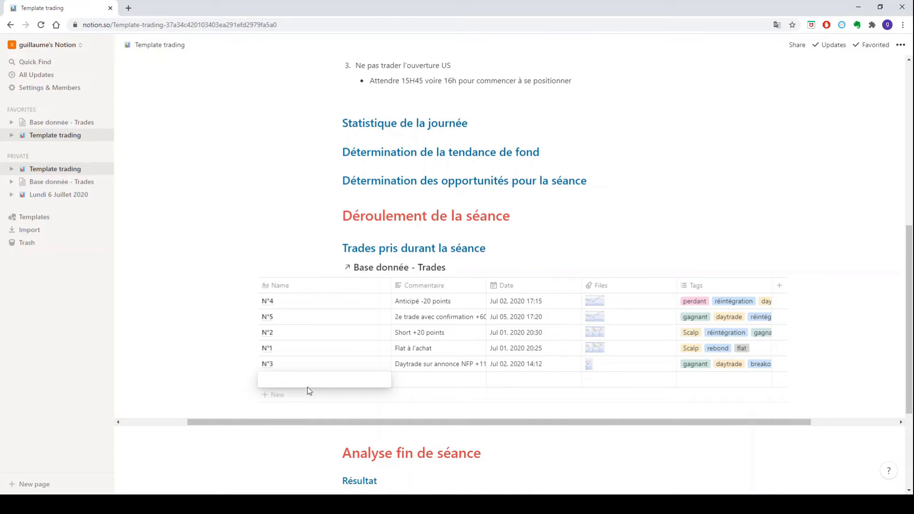
{"action": "key", "text": "Escape"}
{"action": "left_click", "coordinate": [433, 385]}
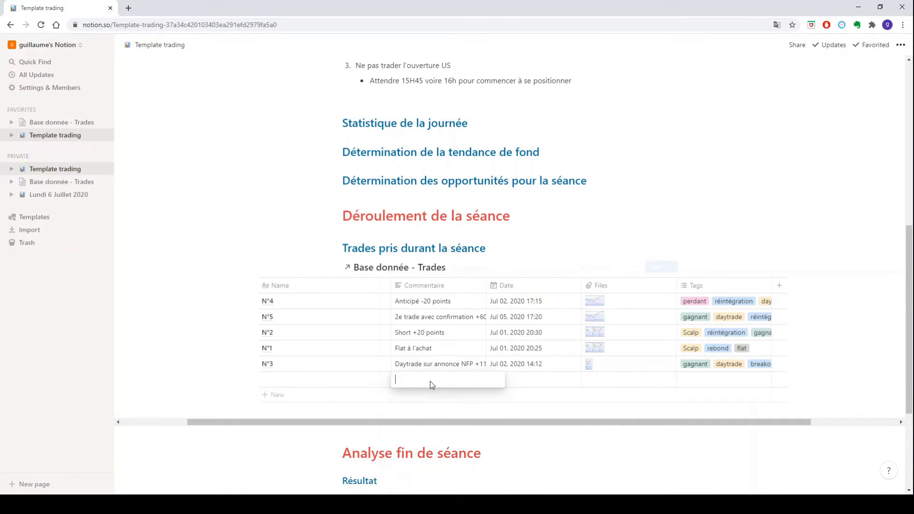
{"action": "type", "text": "viv"}
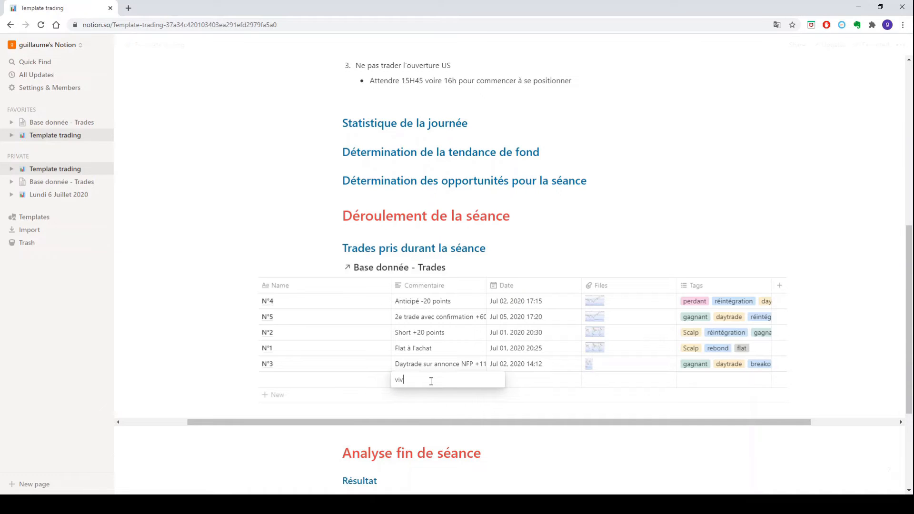
{"action": "type", "text": "e andlil"}
{"action": "key", "text": "Escape"}
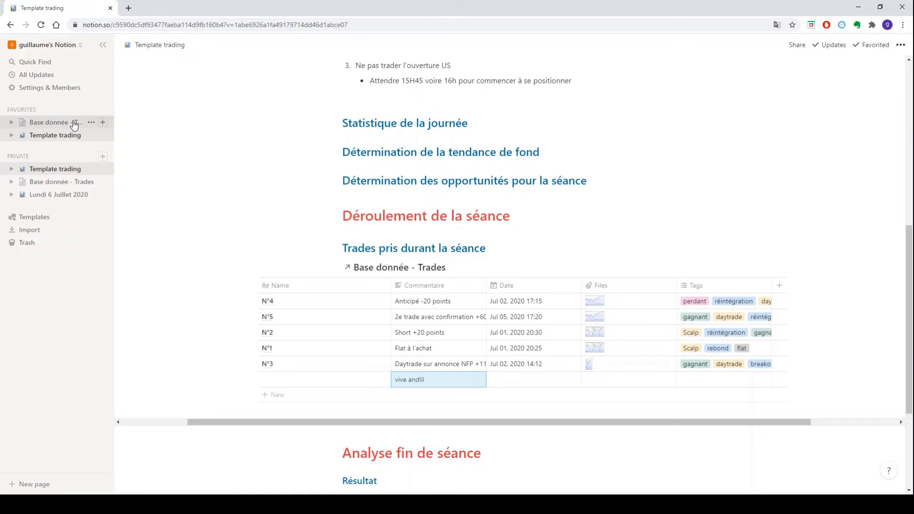
{"action": "left_click", "coordinate": [74, 124]}
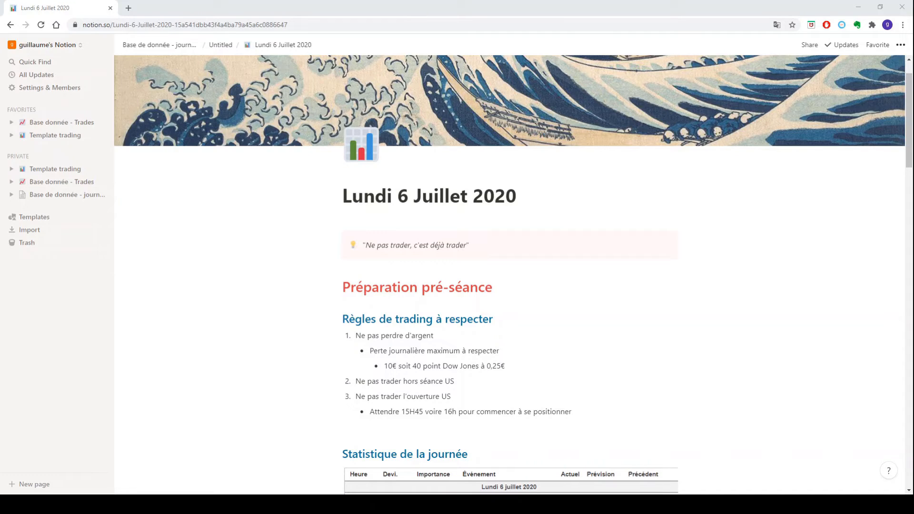
Review the Lundi 6 Juillet 2020 page down to Statistique de la journée and look up the Date or reminder block for its reminder line.
{"action": "scroll", "coordinate": [249, 262], "scroll_direction": "down", "scroll_amount": 1}
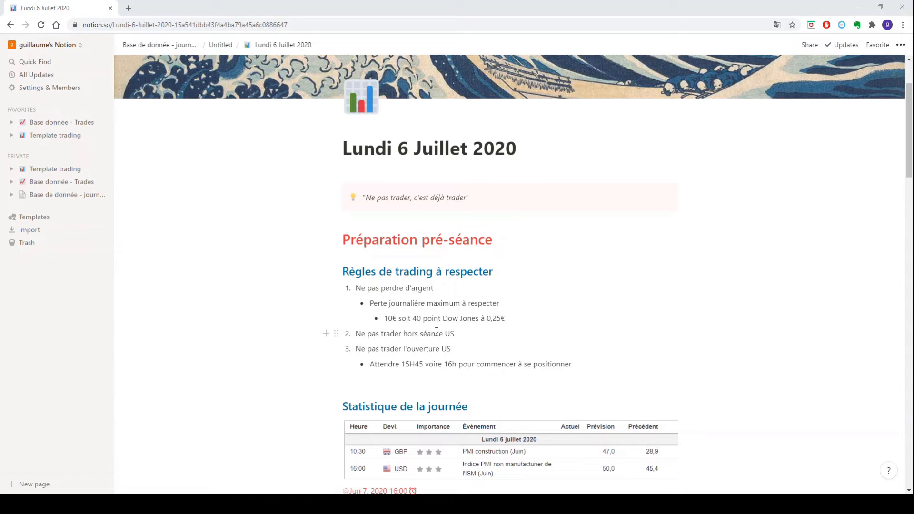
{"action": "scroll", "coordinate": [307, 326], "scroll_direction": "down", "scroll_amount": 1}
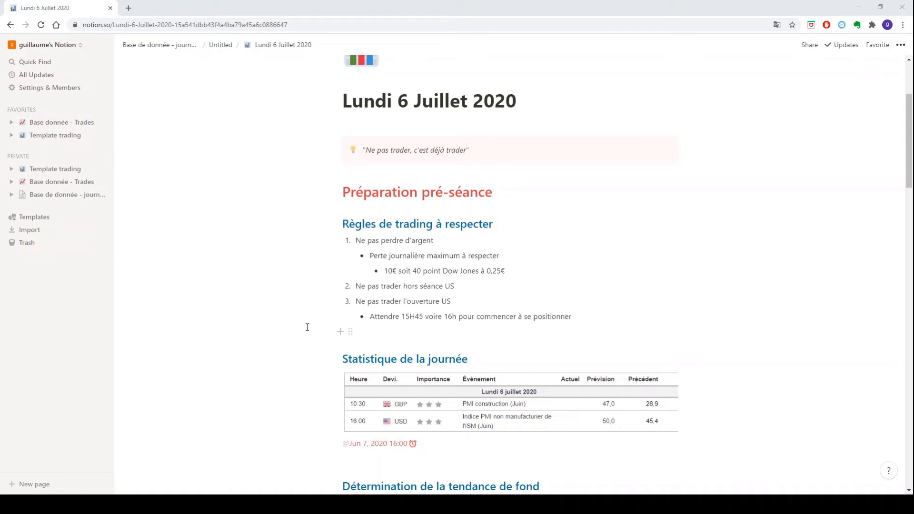
{"action": "scroll", "coordinate": [308, 327], "scroll_direction": "down", "scroll_amount": 1}
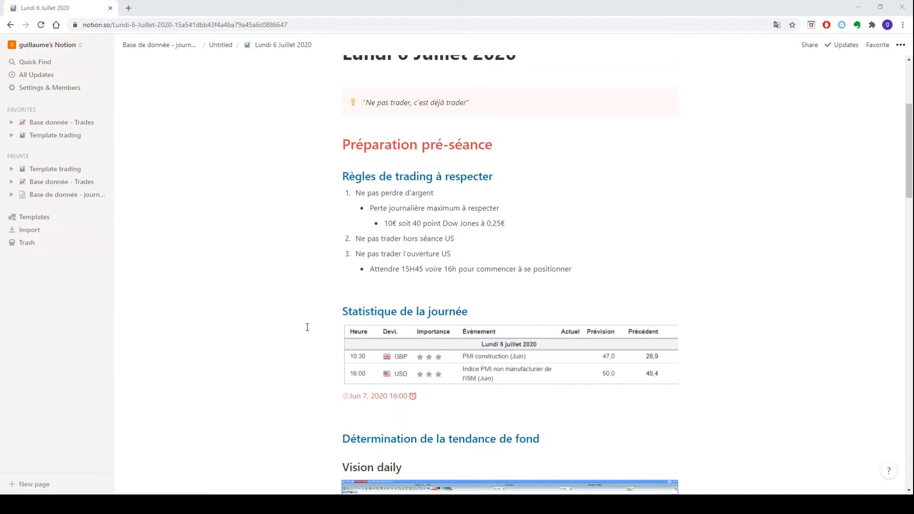
{"action": "scroll", "coordinate": [307, 327], "scroll_direction": "down", "scroll_amount": 3}
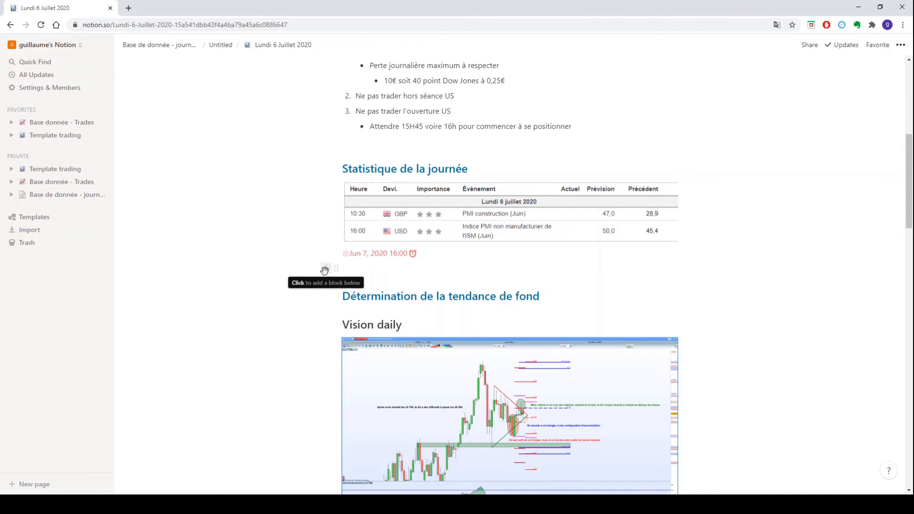
{"action": "left_click", "coordinate": [324, 270]}
{"action": "scroll", "coordinate": [421, 325], "scroll_direction": "down", "scroll_amount": 6}
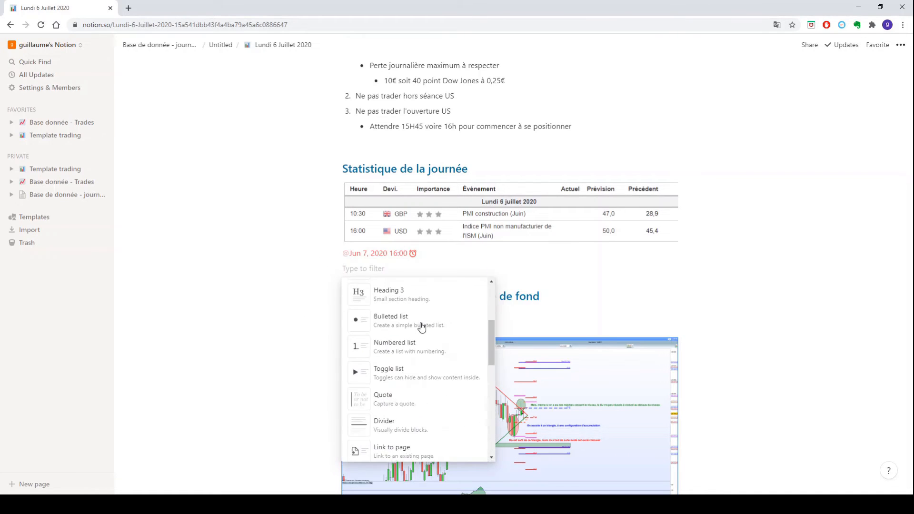
{"action": "scroll", "coordinate": [422, 326], "scroll_direction": "down", "scroll_amount": 2}
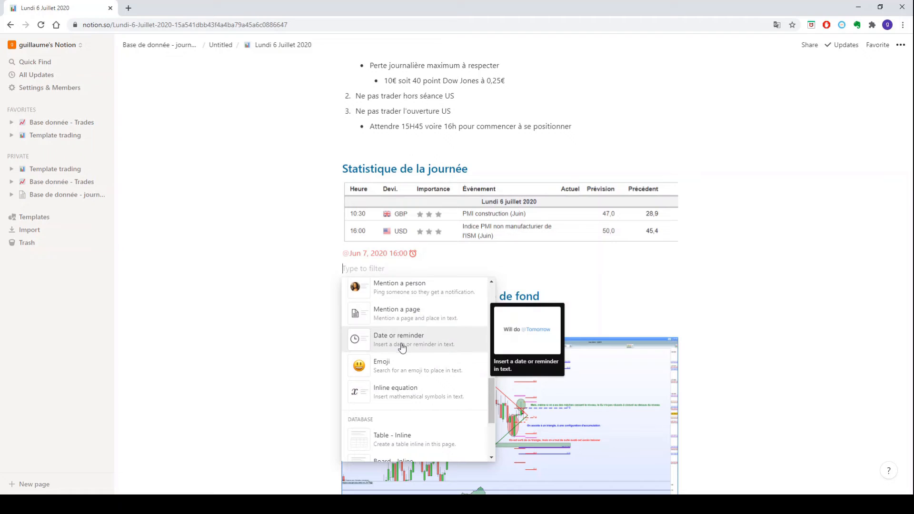
{"action": "left_click", "coordinate": [401, 255]}
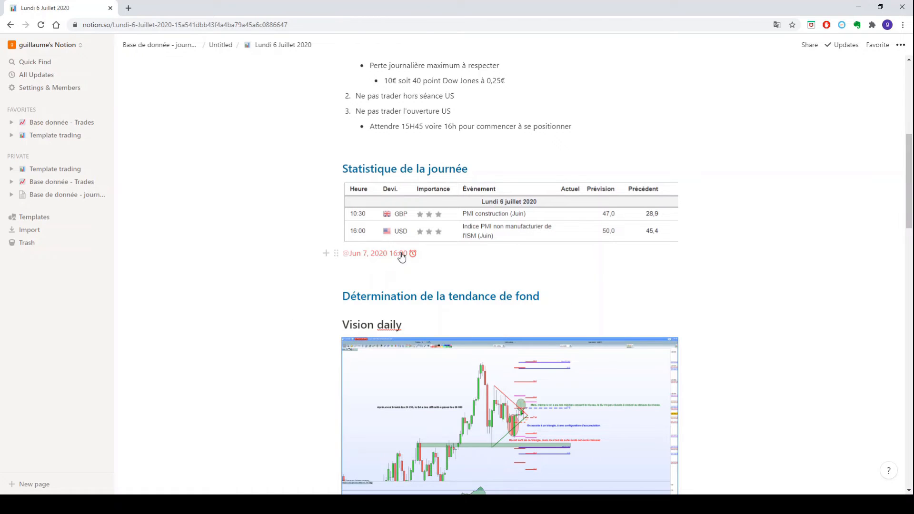
Look up the Image block type in the list of insertable blocks below the reminder line of Statistique de la journée.
{"action": "left_click", "coordinate": [402, 256]}
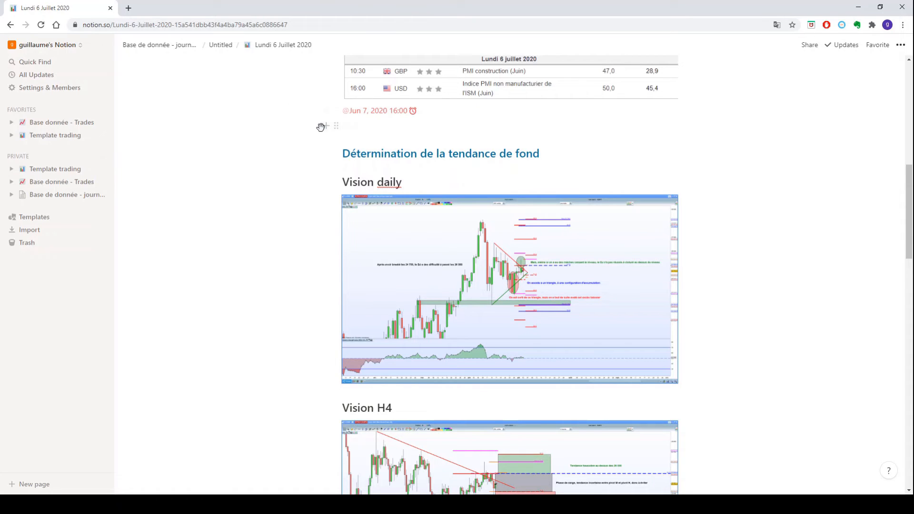
{"action": "left_click", "coordinate": [325, 126]}
{"action": "scroll", "coordinate": [395, 229], "scroll_direction": "down", "scroll_amount": 12}
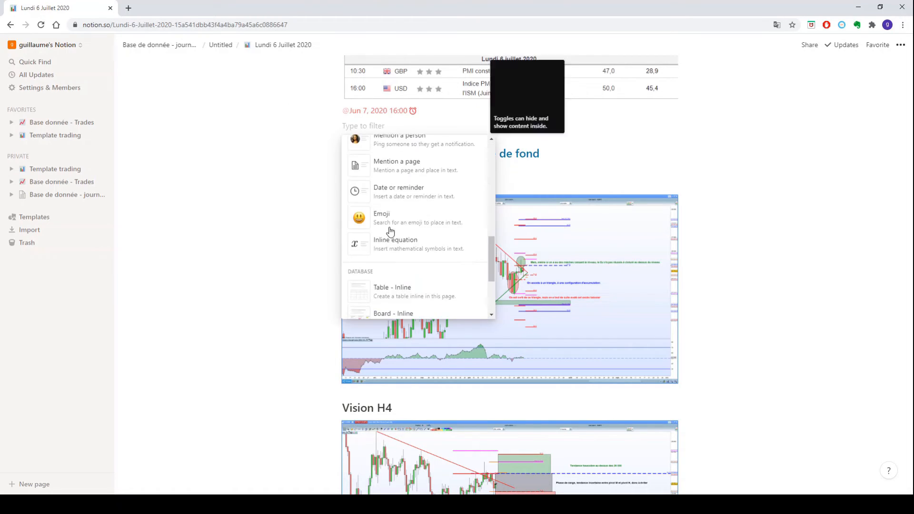
{"action": "scroll", "coordinate": [399, 228], "scroll_direction": "down", "scroll_amount": 1}
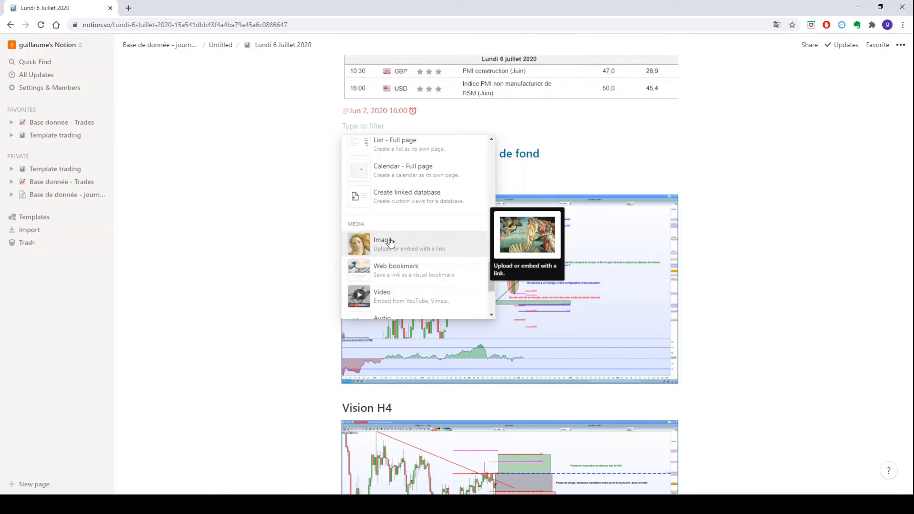
{"action": "left_click", "coordinate": [288, 241]}
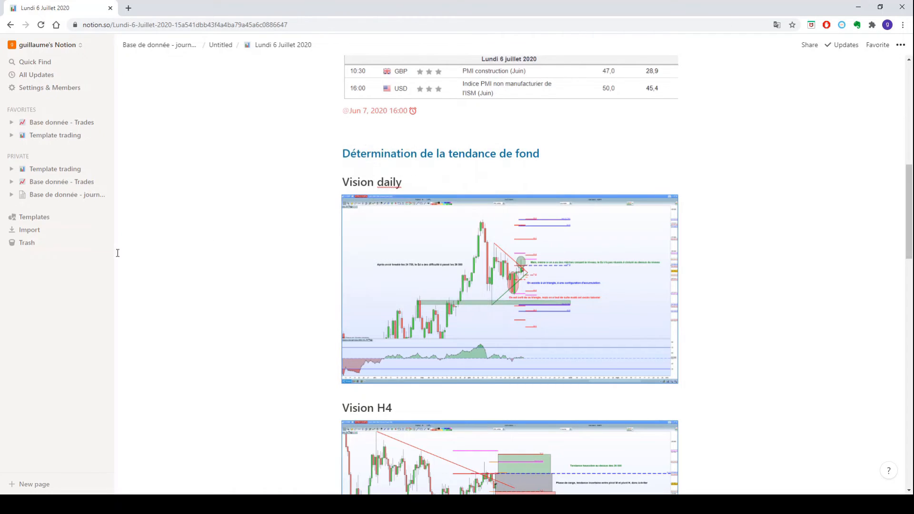
View the Vision H1 chart full screen and review the rest of the page through the trades table and Analyse fin de séance.
{"action": "scroll", "coordinate": [125, 275], "scroll_direction": "down", "scroll_amount": 11}
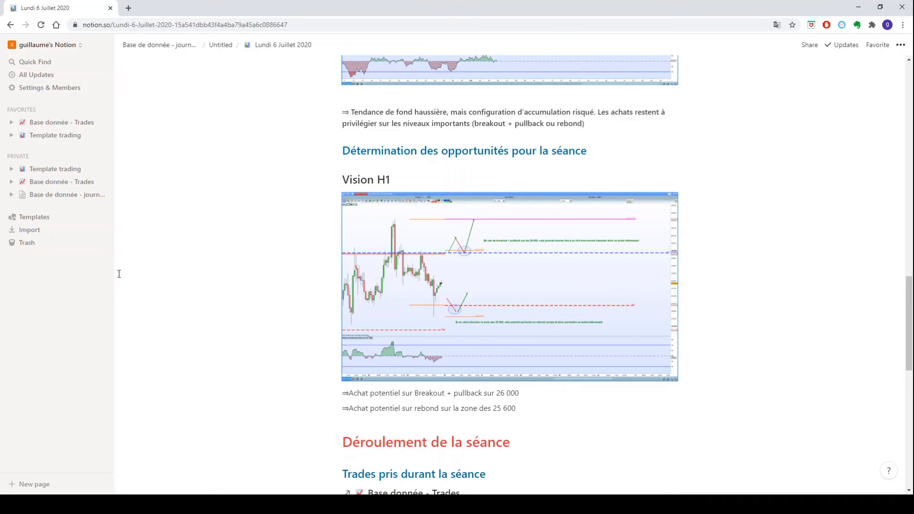
{"action": "mouse_move", "coordinate": [670, 202]}
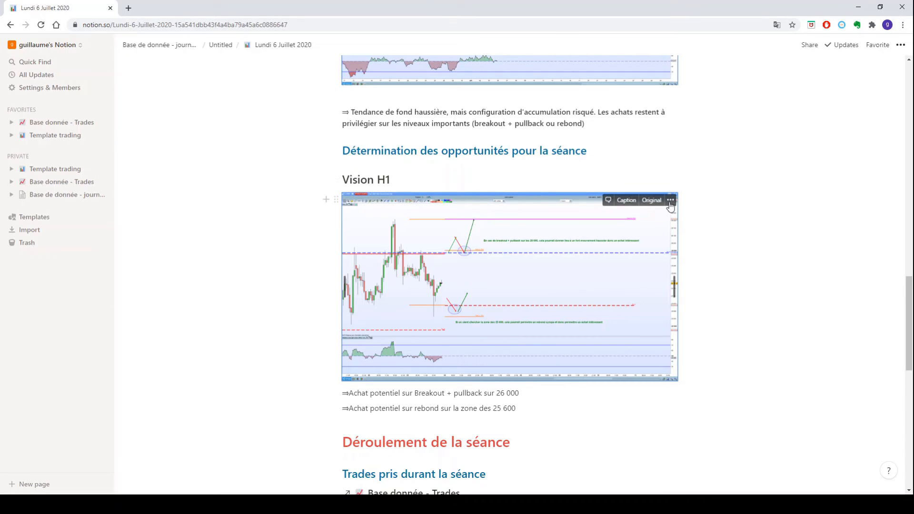
{"action": "left_click", "coordinate": [670, 201]}
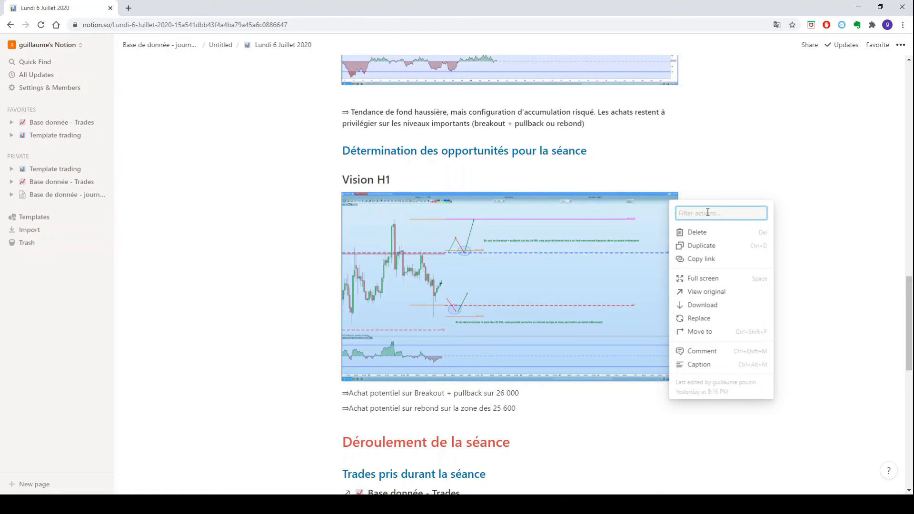
{"action": "left_click", "coordinate": [740, 284]}
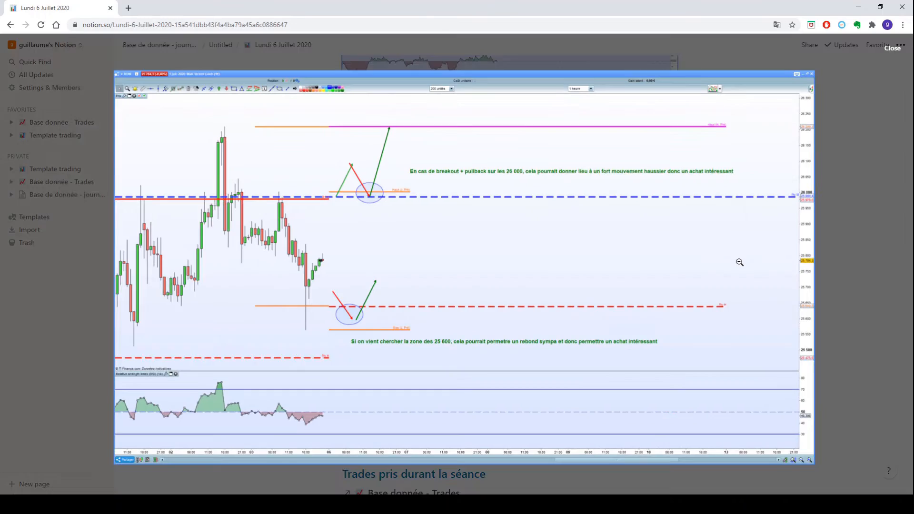
{"action": "left_click", "coordinate": [895, 49]}
{"action": "scroll", "coordinate": [607, 211], "scroll_direction": "down", "scroll_amount": 7}
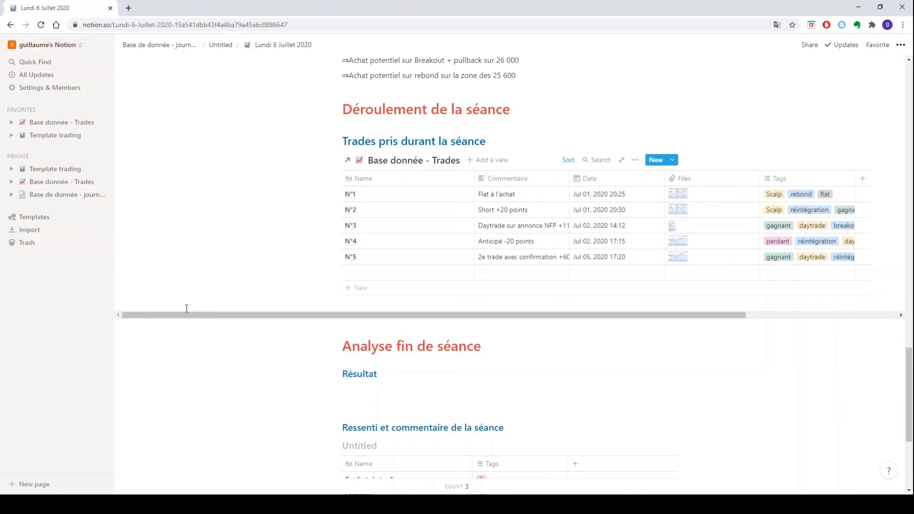
{"action": "scroll", "coordinate": [194, 308], "scroll_direction": "down", "scroll_amount": 3}
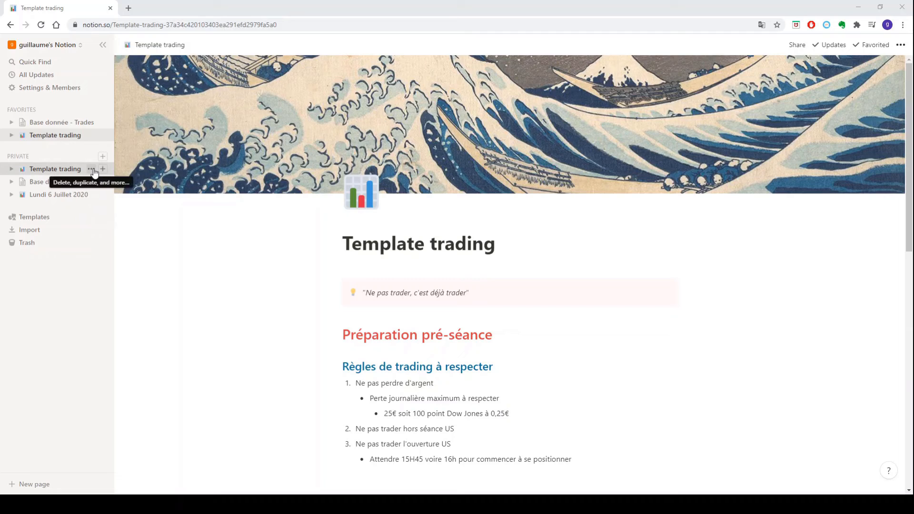
Duplicate the Template trading page, open the copy and check that its sections and linked trades table carried over.
{"action": "left_click", "coordinate": [92, 169]}
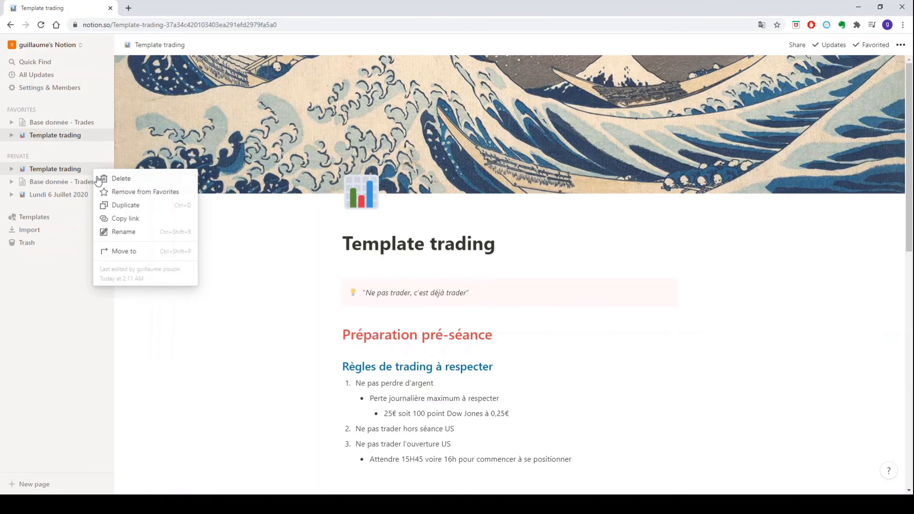
{"action": "left_click", "coordinate": [122, 210]}
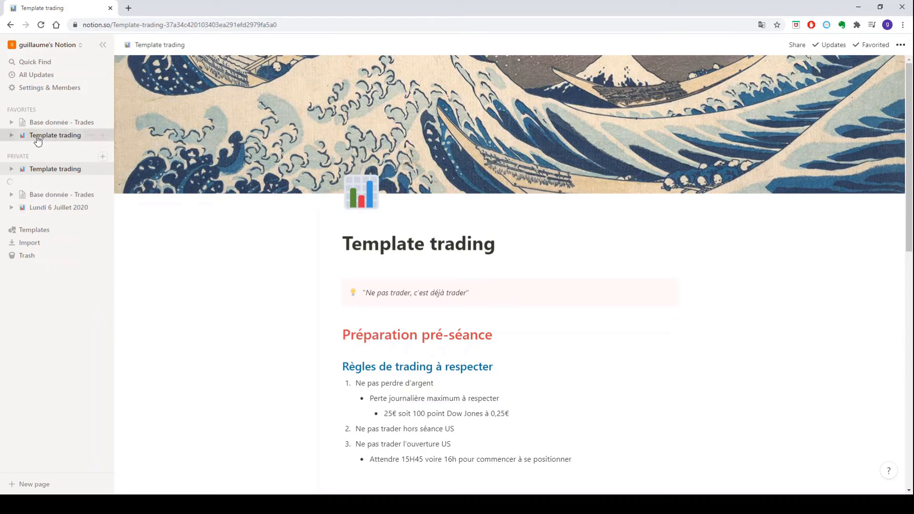
{"action": "left_click", "coordinate": [48, 184]}
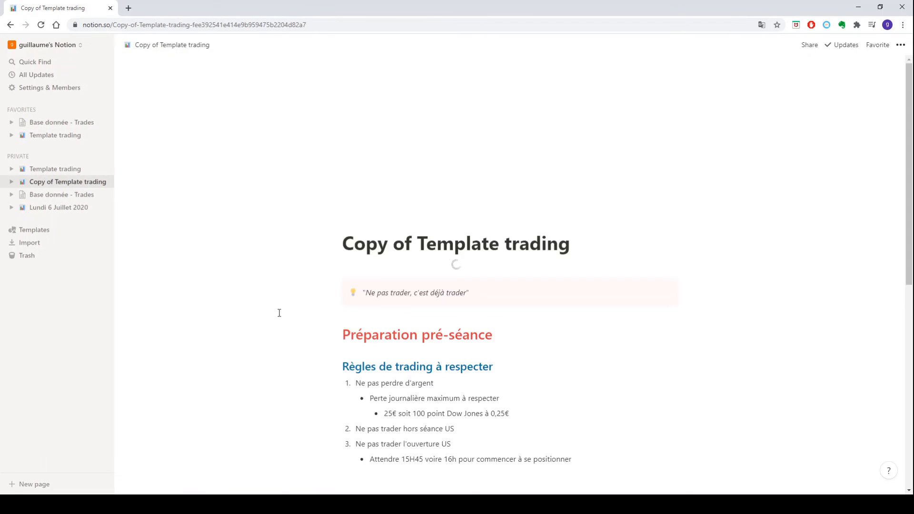
{"action": "scroll", "coordinate": [279, 312], "scroll_direction": "down", "scroll_amount": 10}
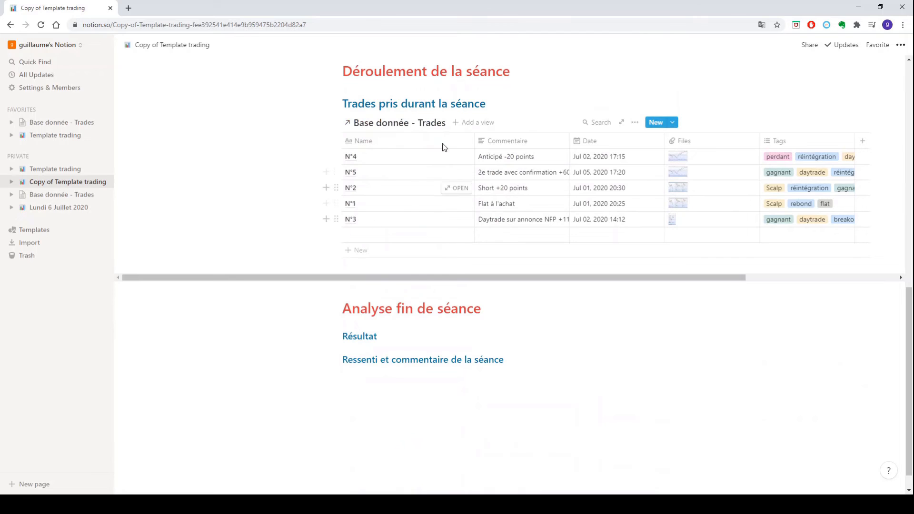
{"action": "scroll", "coordinate": [438, 189], "scroll_direction": "up", "scroll_amount": 6}
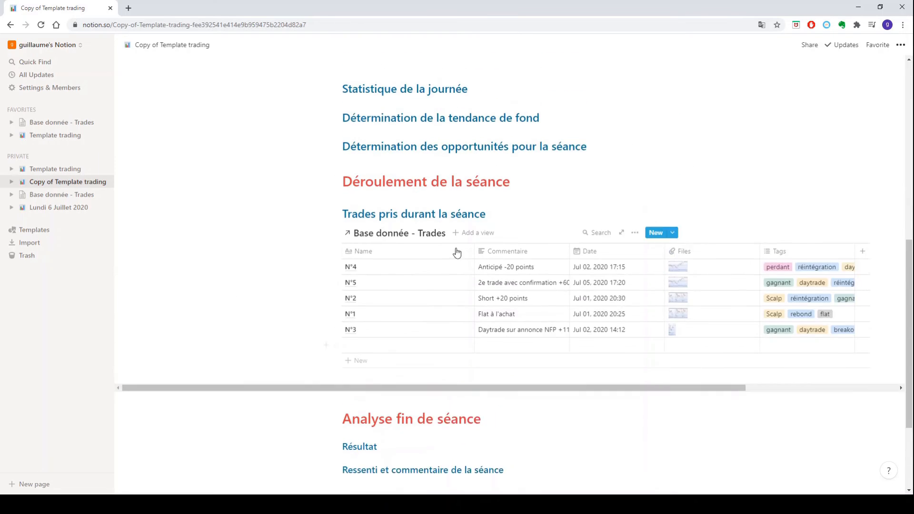
{"action": "scroll", "coordinate": [481, 340], "scroll_direction": "up", "scroll_amount": 5}
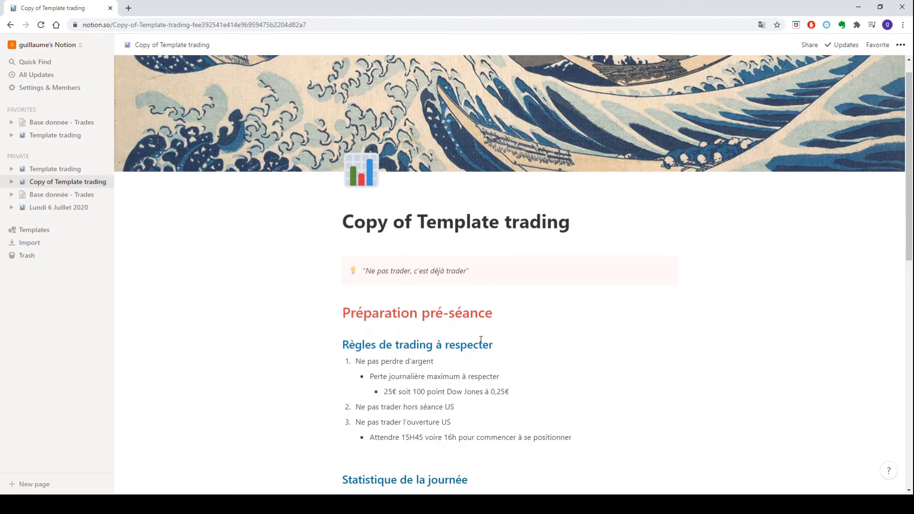
Rename the copied template page as "Journée du 1er juillet".
{"action": "left_click_drag", "start_coordinate": [573, 245], "coordinate": [344, 244]}
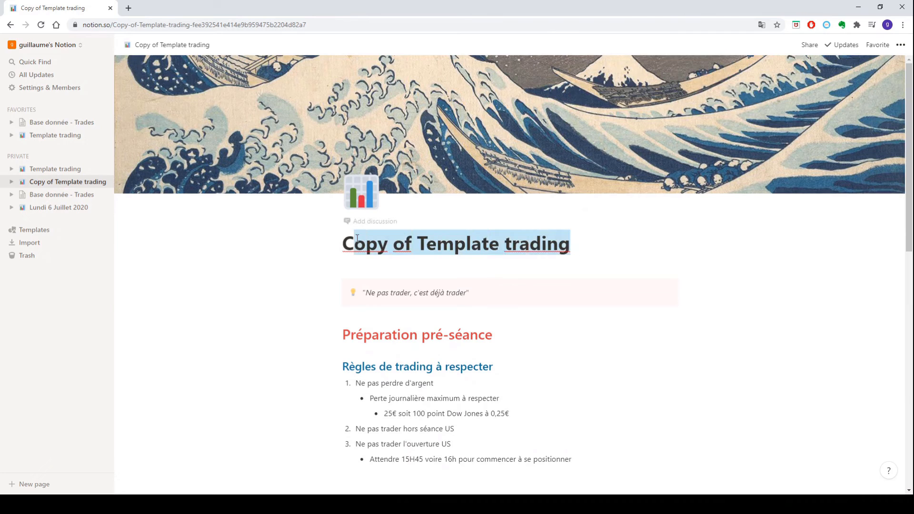
{"action": "left_click", "coordinate": [325, 248]}
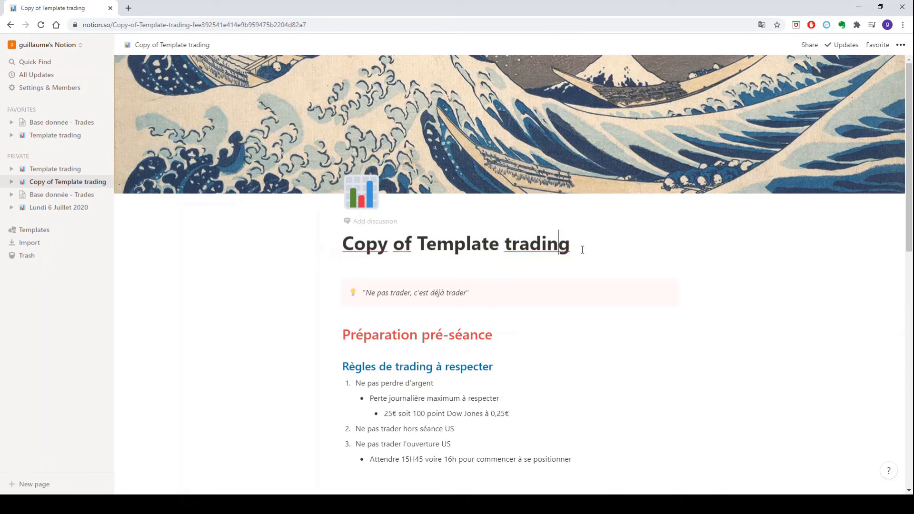
{"action": "left_click_drag", "start_coordinate": [574, 245], "coordinate": [348, 244]}
{"action": "type", "text": "Jo"}
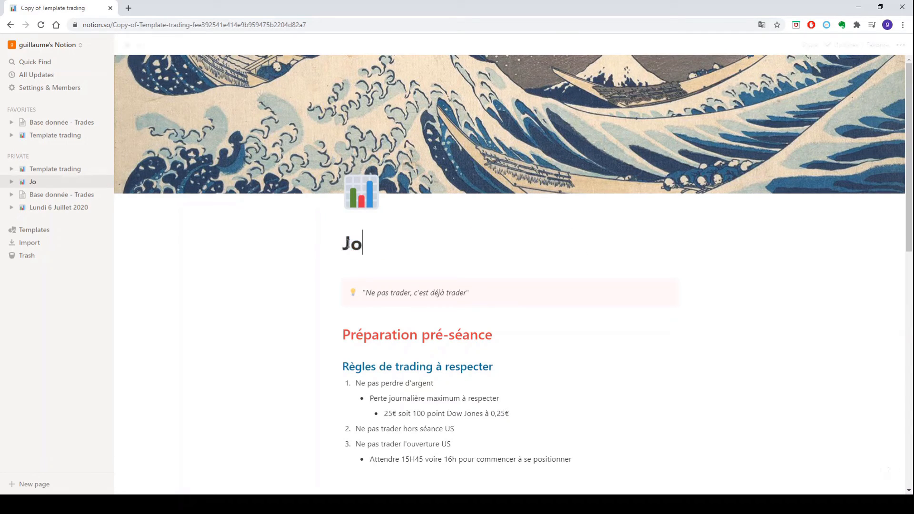
{"action": "type", "text": "urnée du "}
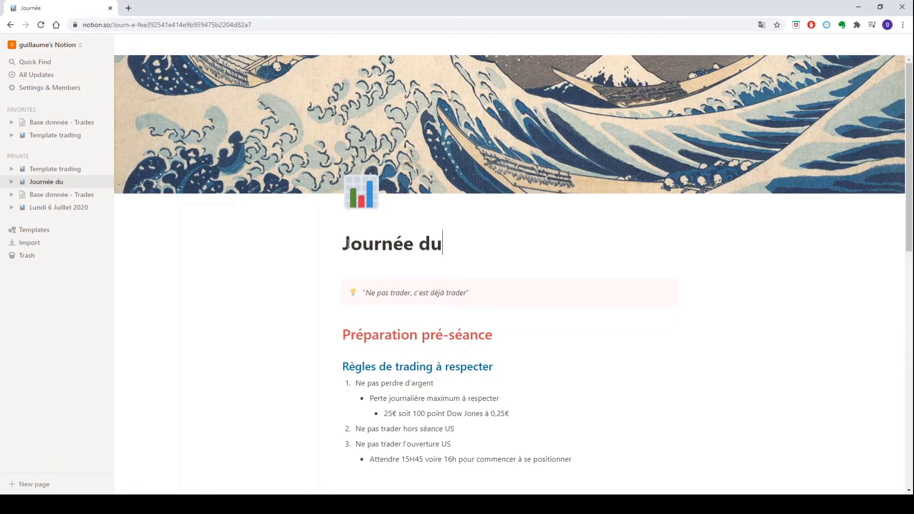
{"action": "type", "text": "1er ju"}
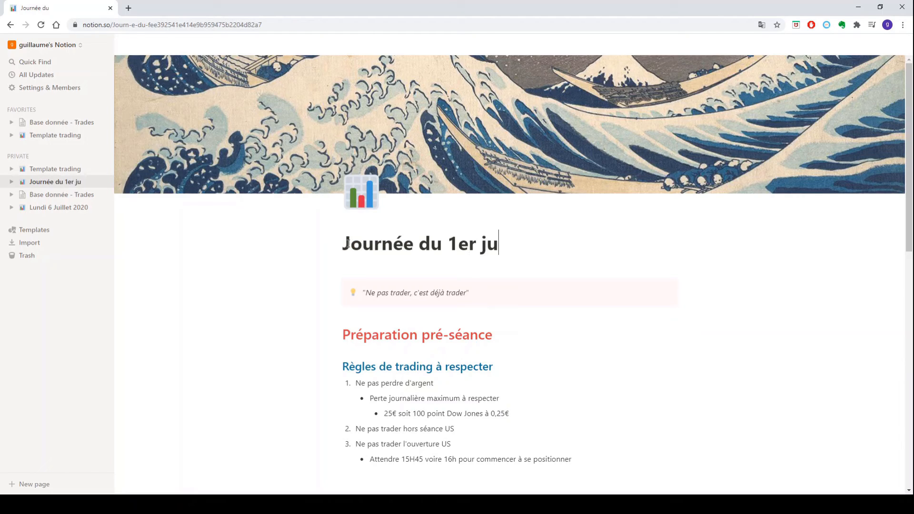
{"action": "type", "text": "illet"}
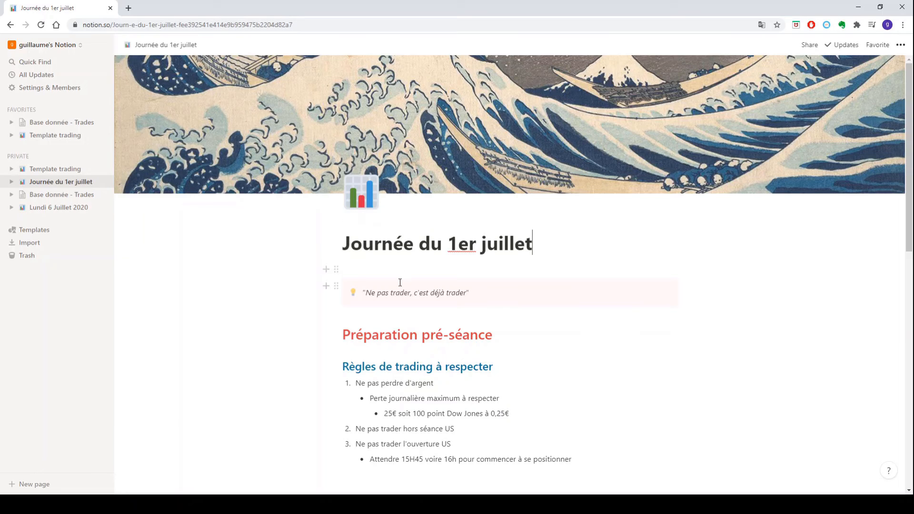
{"action": "scroll", "coordinate": [400, 284], "scroll_direction": "down", "scroll_amount": 2}
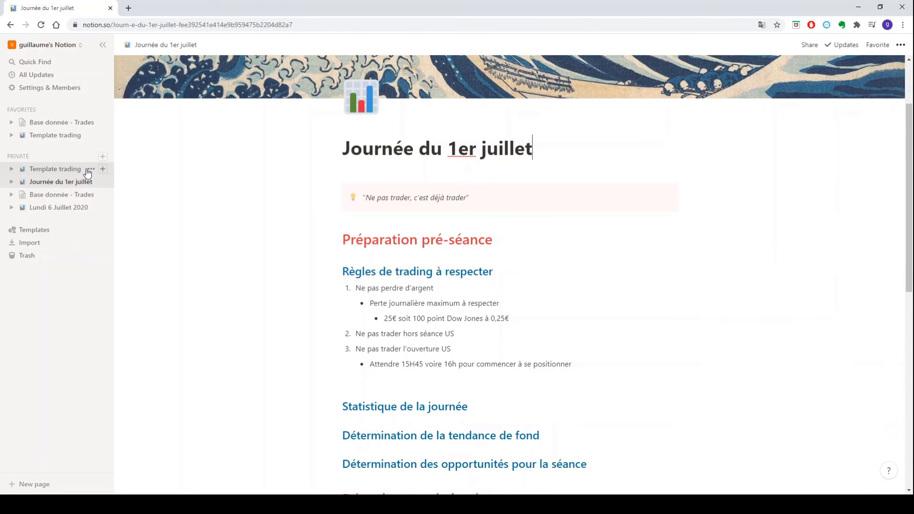
Duplicate the Template trading page a second time and open the new copy.
{"action": "left_click", "coordinate": [86, 170]}
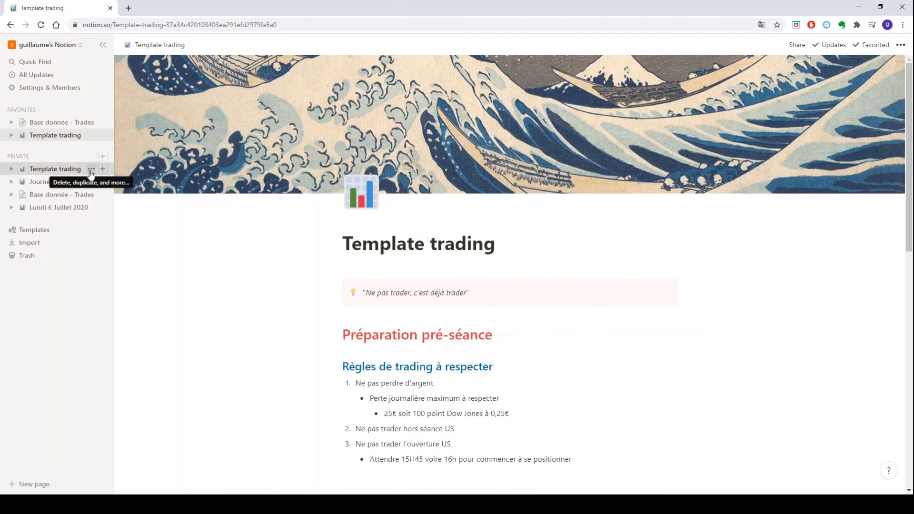
{"action": "left_click", "coordinate": [90, 170]}
{"action": "left_click", "coordinate": [140, 212]}
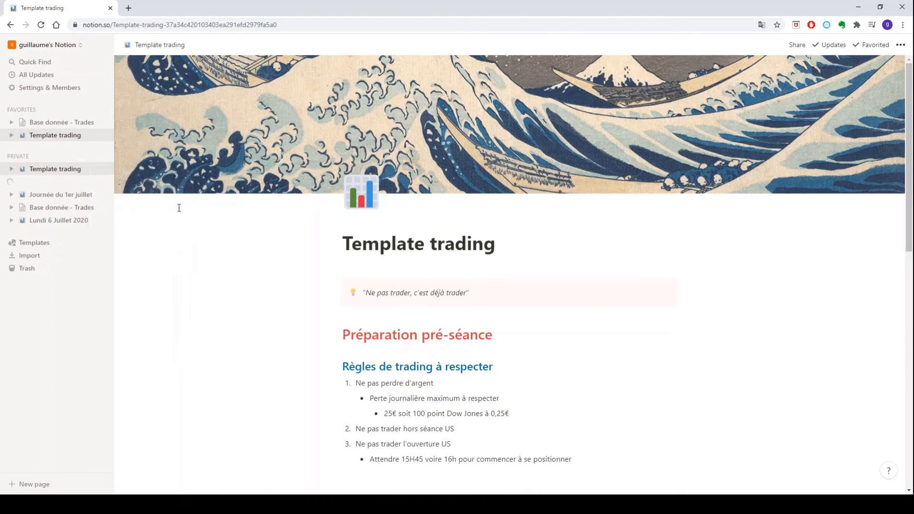
{"action": "left_click", "coordinate": [55, 184]}
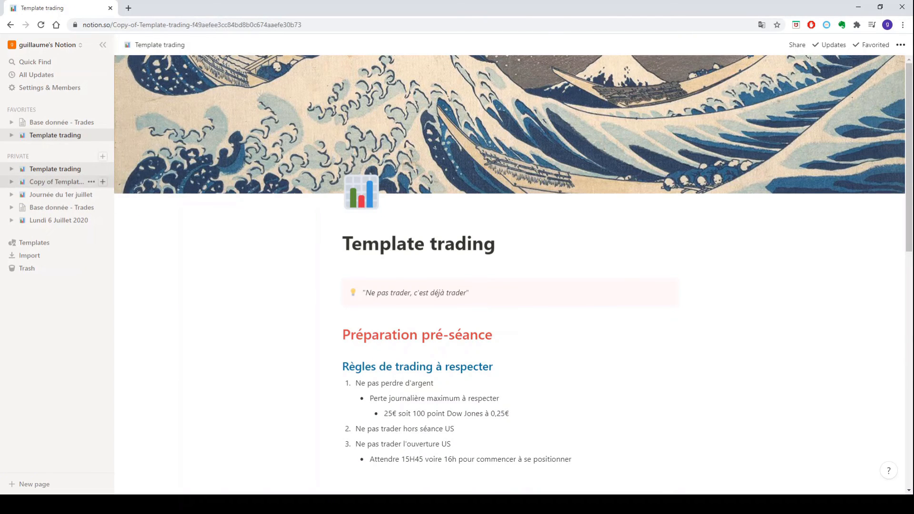
Rename the second copy of the template page as "Journée du 2 juillet".
{"action": "left_click_drag", "start_coordinate": [572, 246], "coordinate": [333, 241]}
{"action": "left_click_drag", "start_coordinate": [575, 250], "coordinate": [343, 241]}
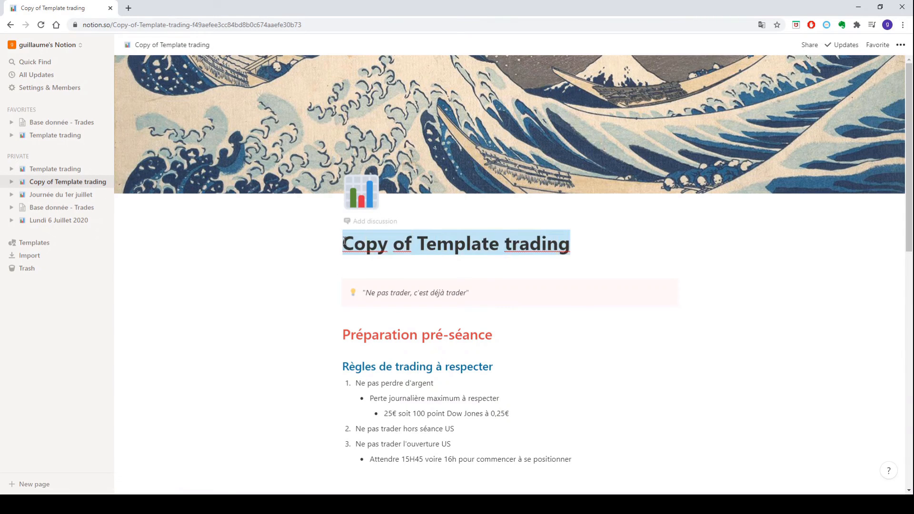
{"action": "type", "text": "Journée du 2 juillet"}
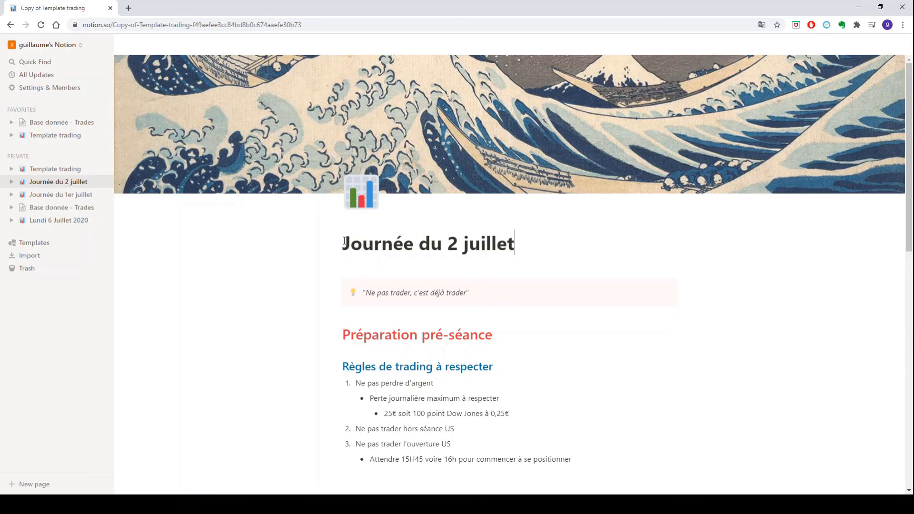
{"action": "left_click", "coordinate": [267, 302]}
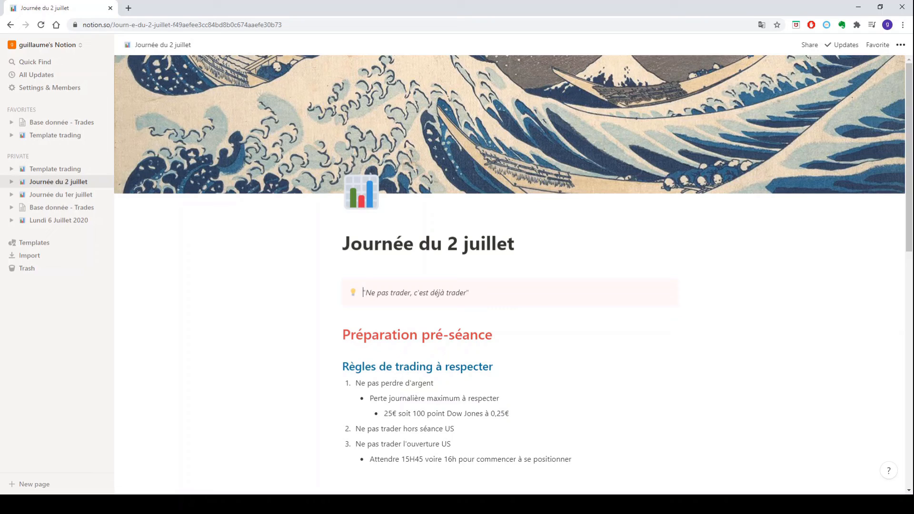
Create a new private page as a table database titled "Base de donnée - journée de trading".
{"action": "left_click", "coordinate": [62, 485]}
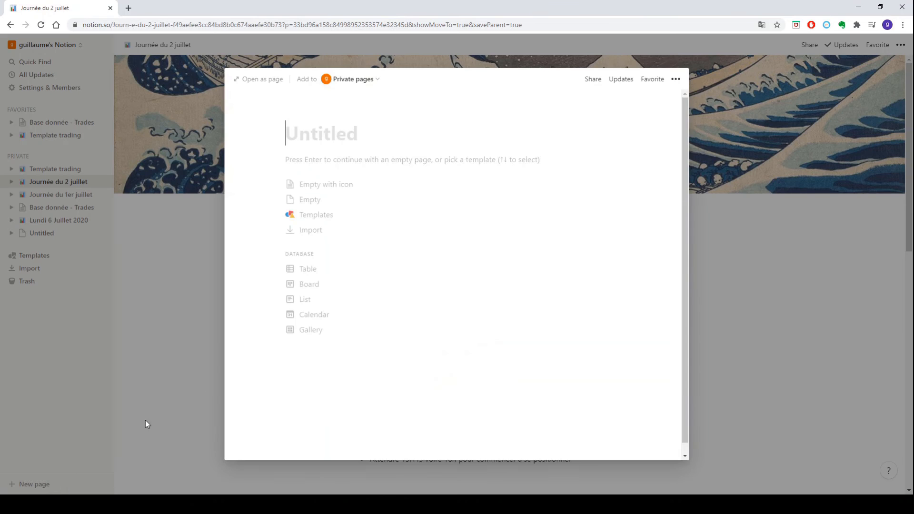
{"action": "left_click", "coordinate": [310, 269]}
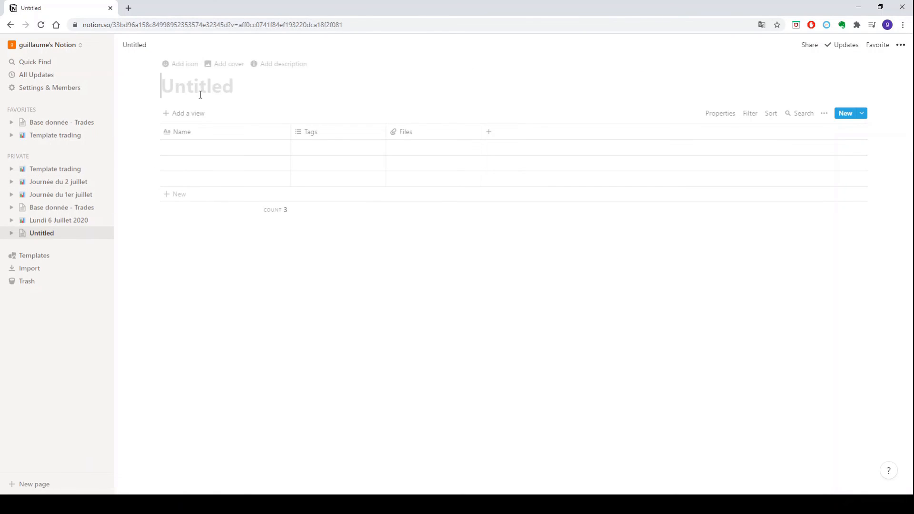
{"action": "type", "text": "Base"}
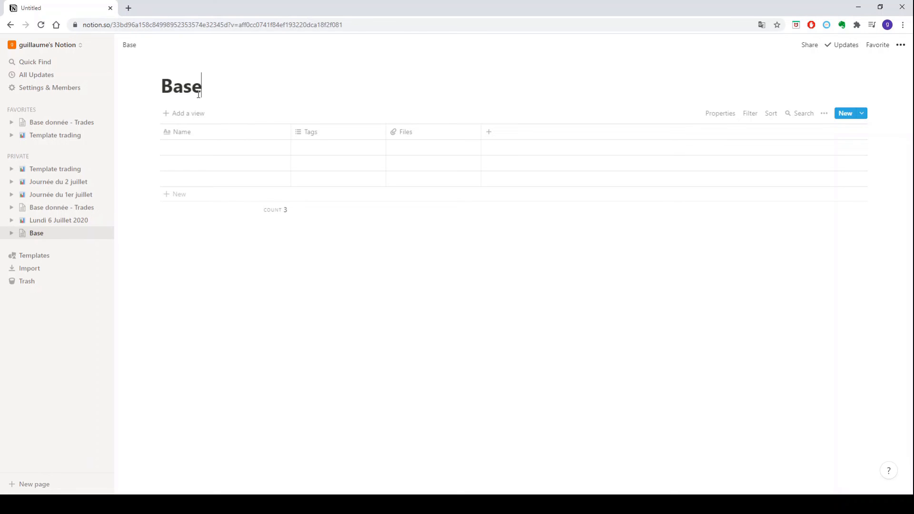
{"action": "type", "text": " de donnée - jo"}
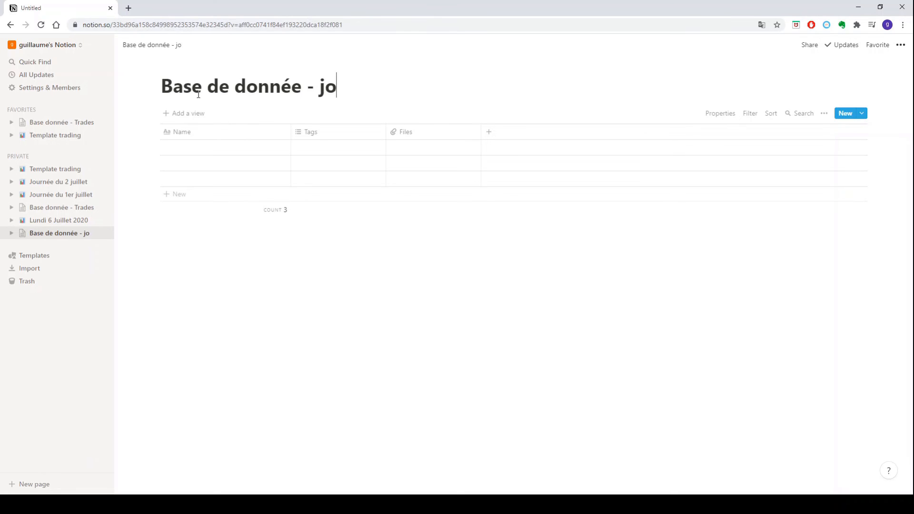
{"action": "type", "text": "urnée de trading"}
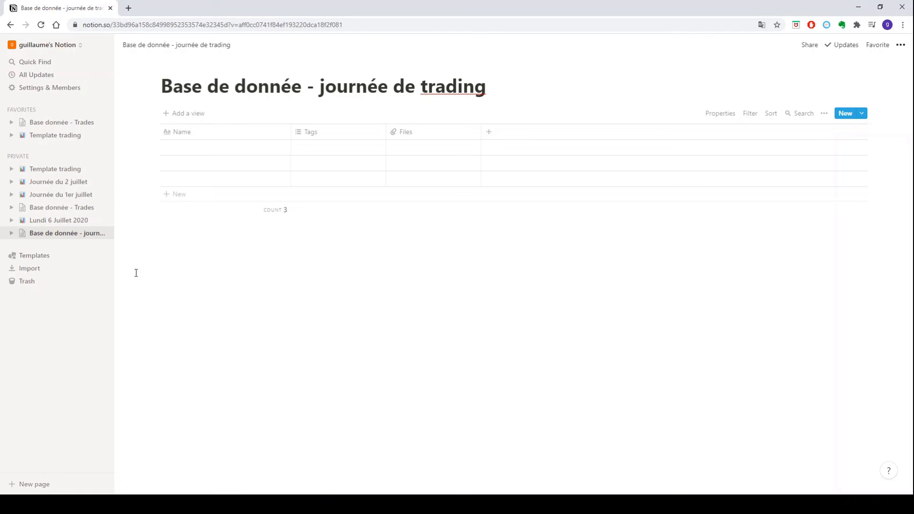
Move the "Journée du 1er juillet" and "Journée du 2 juillet" pages into the first and second rows of the journée de trading database.
{"action": "left_click_drag", "start_coordinate": [79, 195], "coordinate": [197, 149]}
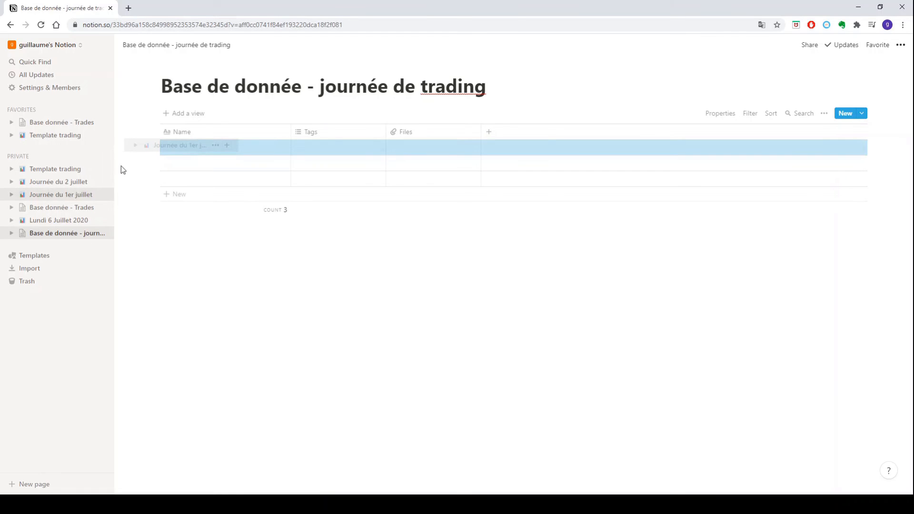
{"action": "left_click_drag", "start_coordinate": [72, 184], "coordinate": [192, 167]}
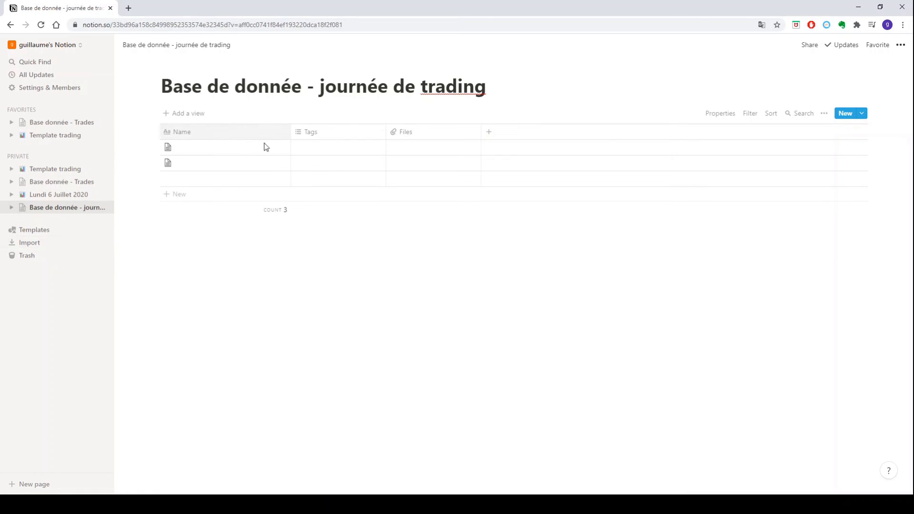
Open the database's first entry and look through the "Journée du 1er juillet" page nested inside it.
{"action": "mouse_move", "coordinate": [274, 152]}
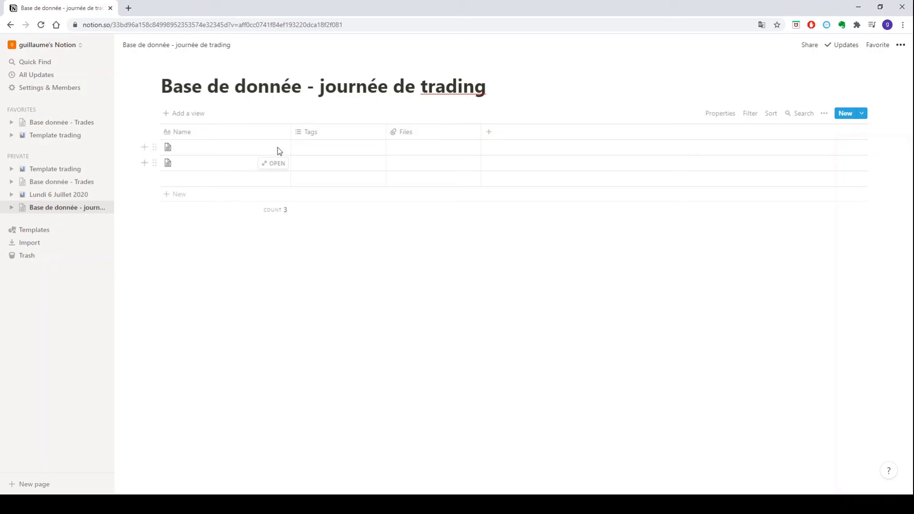
{"action": "left_click", "coordinate": [279, 148]}
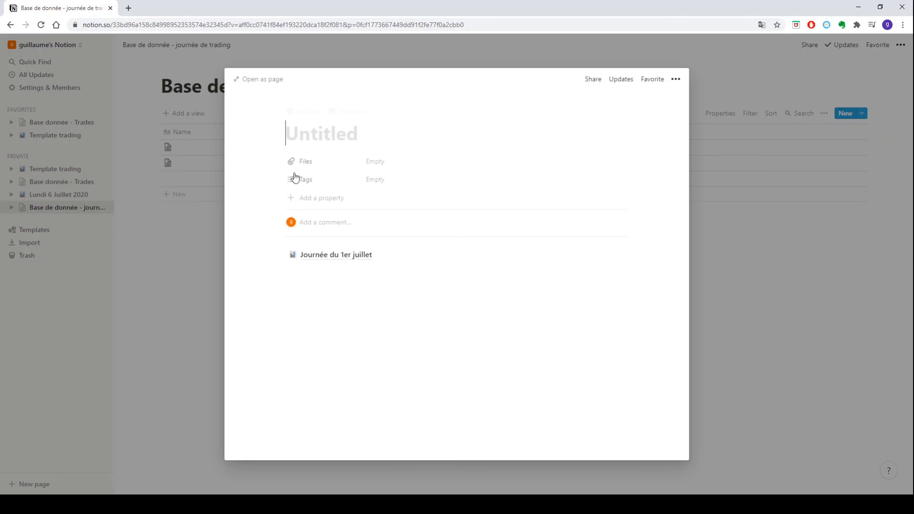
{"action": "left_click", "coordinate": [333, 255]}
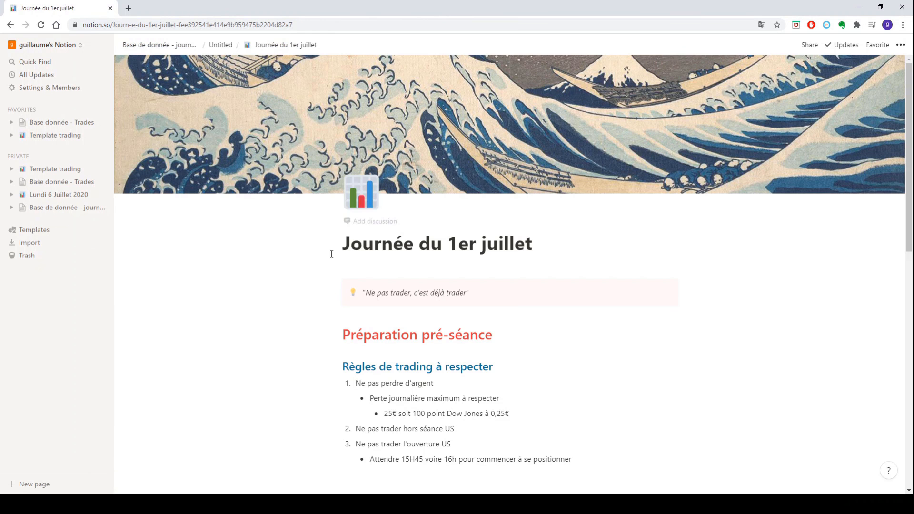
{"action": "scroll", "coordinate": [332, 254], "scroll_direction": "down", "scroll_amount": 10}
{"action": "scroll", "coordinate": [331, 254], "scroll_direction": "up", "scroll_amount": 10}
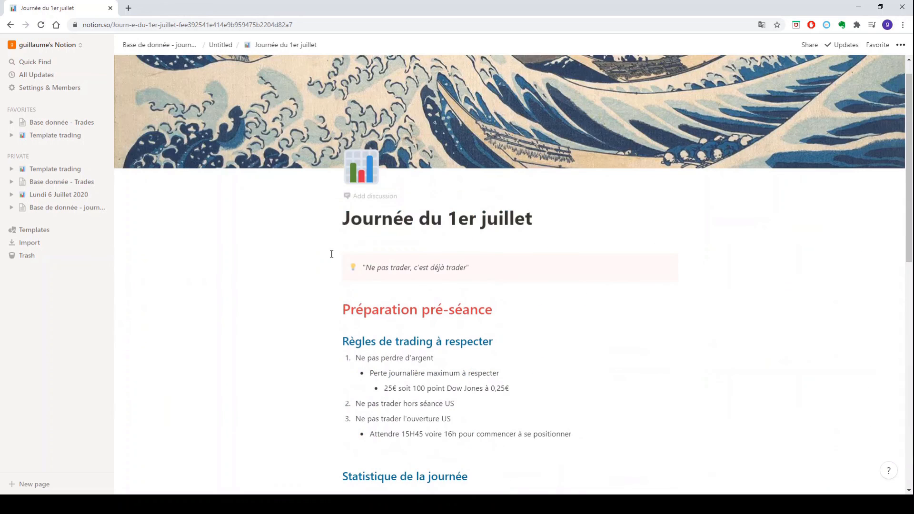
Return to the journée de trading database and move the "Lundi 6 Juillet 2020" page into its third row.
{"action": "left_click", "coordinate": [61, 175]}
{"action": "left_click", "coordinate": [67, 208]}
{"action": "left_click_drag", "start_coordinate": [57, 194], "coordinate": [336, 177]}
Add a column named "date" to the database and set its property type to Date.
{"action": "left_click", "coordinate": [495, 132]}
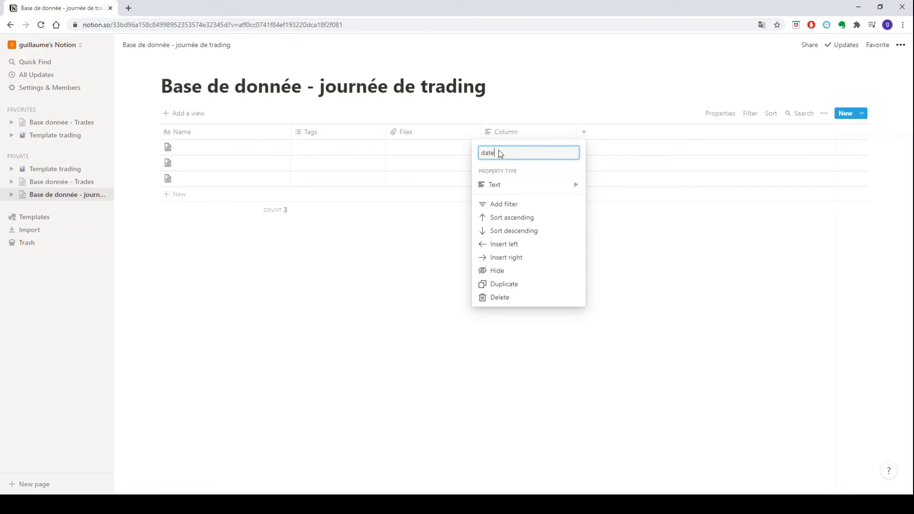
{"action": "mouse_move", "coordinate": [524, 184]}
{"action": "left_click", "coordinate": [624, 154]}
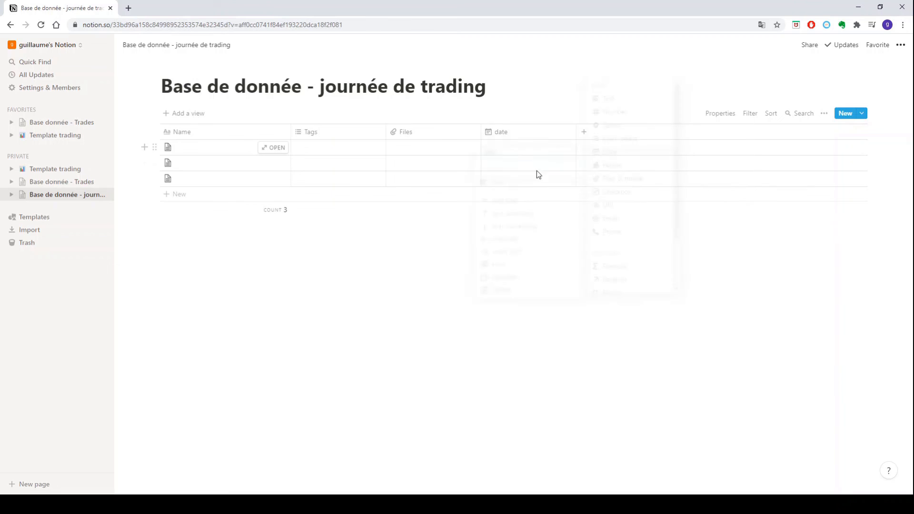
Set the dates of the three rows to Jul 01, 2020, Jul 02, 2020 and Jul 06, 2020 in order.
{"action": "left_click", "coordinate": [507, 152]}
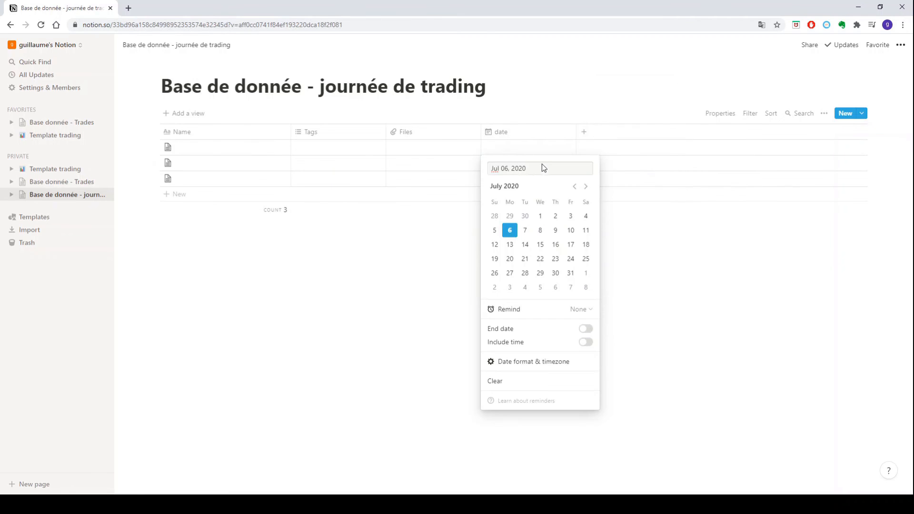
{"action": "left_click", "coordinate": [540, 217]}
{"action": "left_click", "coordinate": [418, 258]}
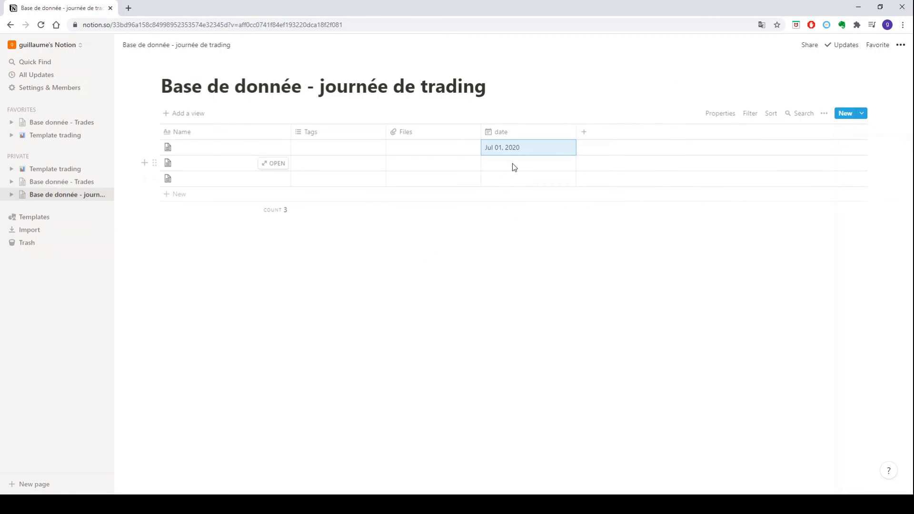
{"action": "left_click", "coordinate": [512, 164]}
{"action": "left_click", "coordinate": [556, 231]}
{"action": "left_click", "coordinate": [397, 270]}
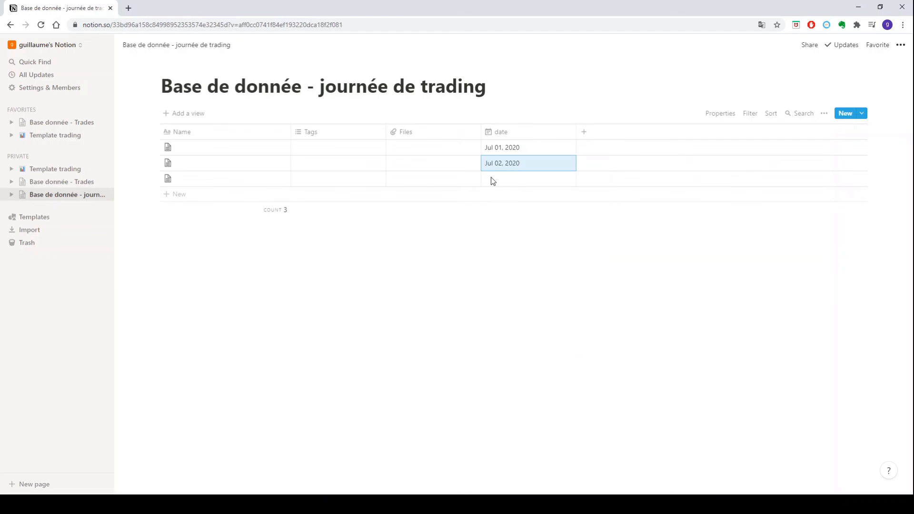
{"action": "left_click", "coordinate": [492, 179]}
{"action": "left_click", "coordinate": [512, 262]}
{"action": "left_click", "coordinate": [354, 300]}
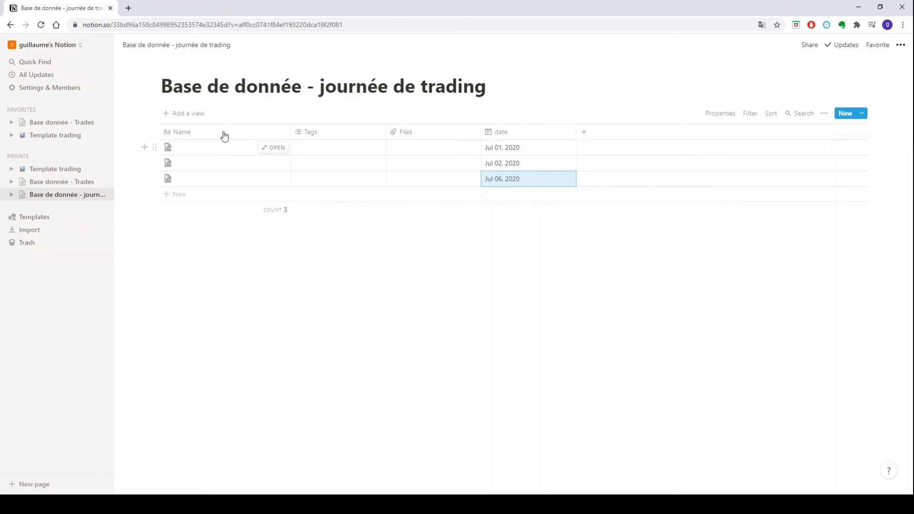
Add a Calendar view to the journée de trading database, leaving the view name empty.
{"action": "left_click", "coordinate": [189, 116]}
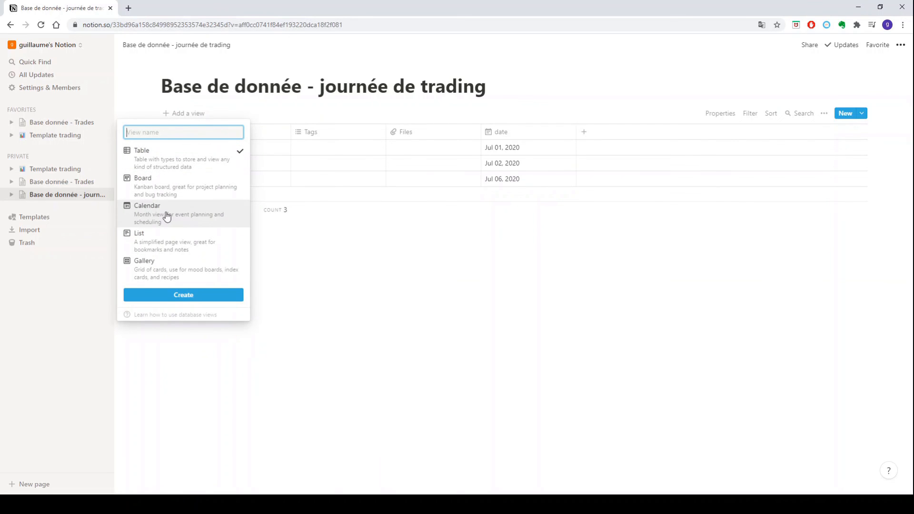
{"action": "left_click", "coordinate": [166, 215]}
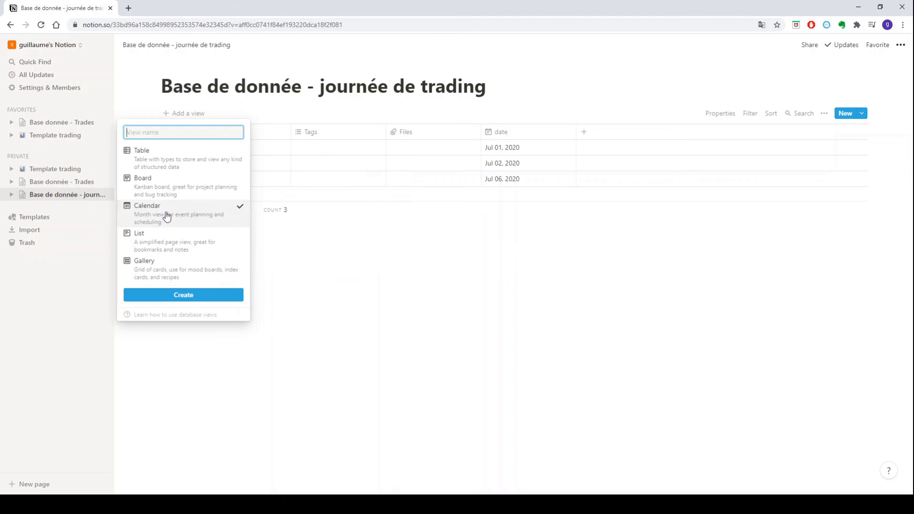
{"action": "left_click", "coordinate": [193, 297]}
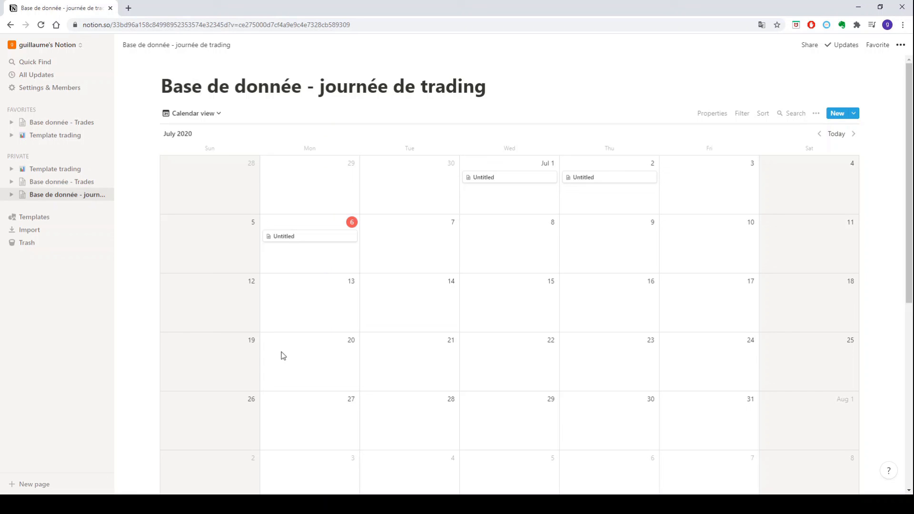
Check the July 1 calendar entry, and review the "Lundi 6 Juillet 2020" page from the July 6 entry.
{"action": "left_click", "coordinate": [506, 177]}
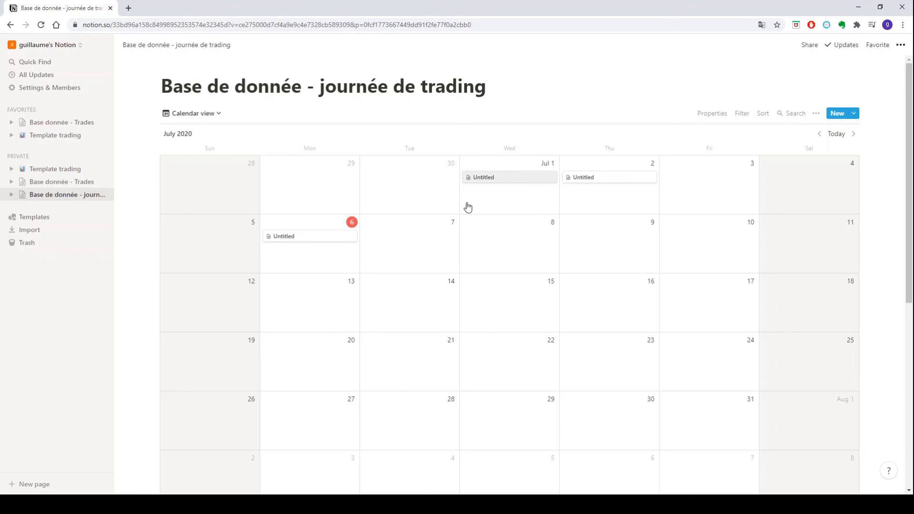
{"action": "left_click", "coordinate": [326, 275]}
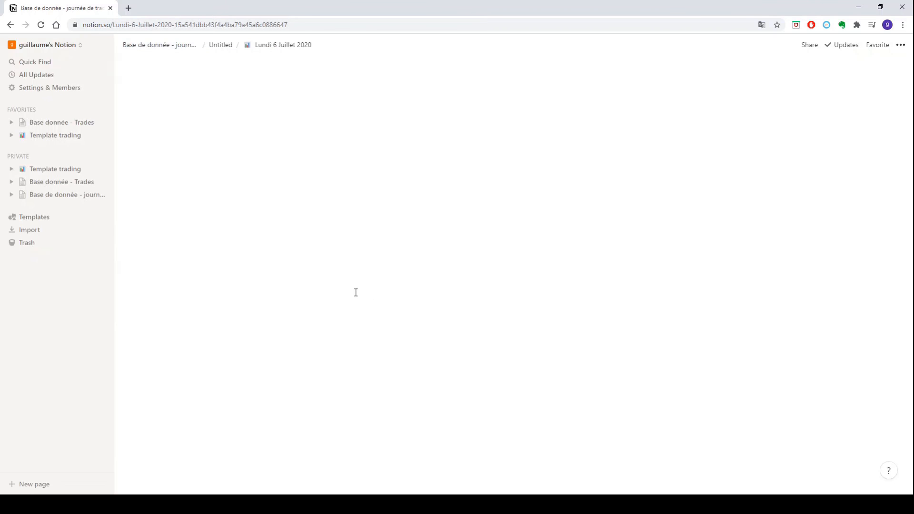
{"action": "scroll", "coordinate": [388, 329], "scroll_direction": "down", "scroll_amount": 12}
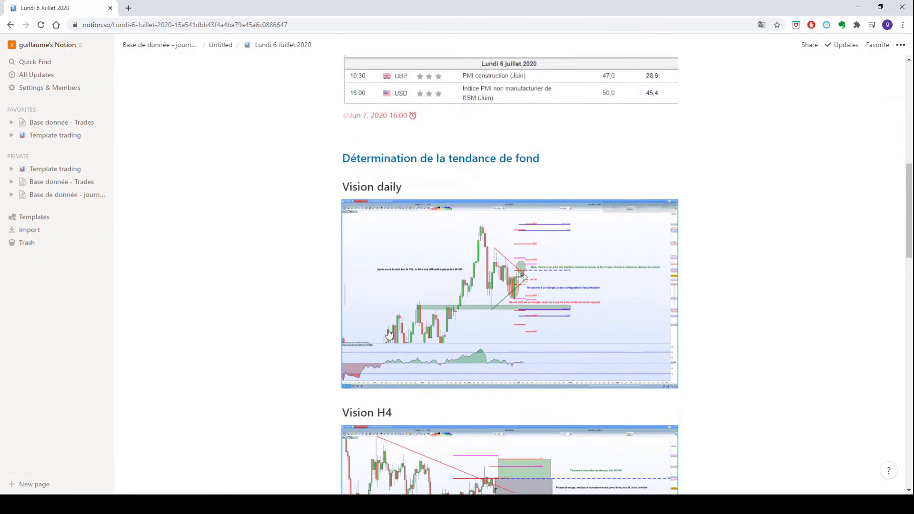
{"action": "scroll", "coordinate": [389, 335], "scroll_direction": "down", "scroll_amount": 7}
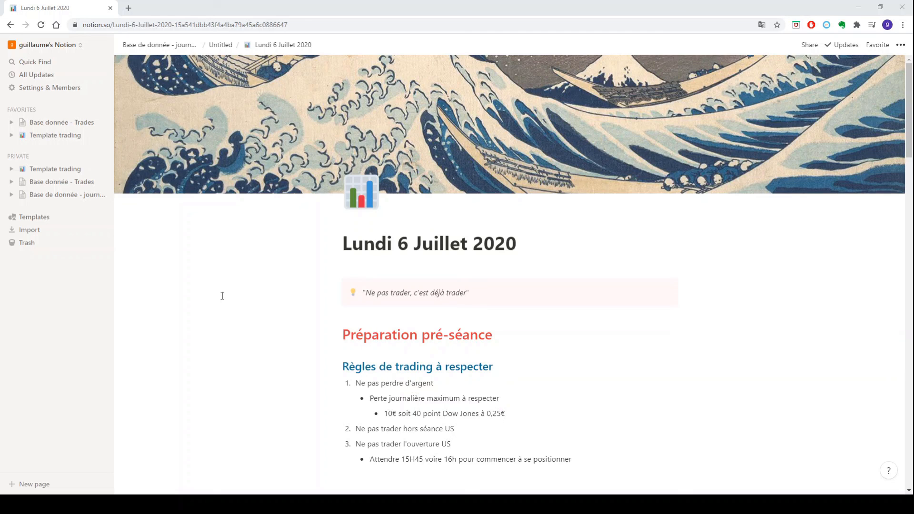
Set the "Base donnée - Trades" page icon to the rising chart emoji, found by filtering for "graph".
{"action": "left_click", "coordinate": [22, 186]}
{"action": "scroll", "coordinate": [96, 301], "scroll_direction": "down", "scroll_amount": 6}
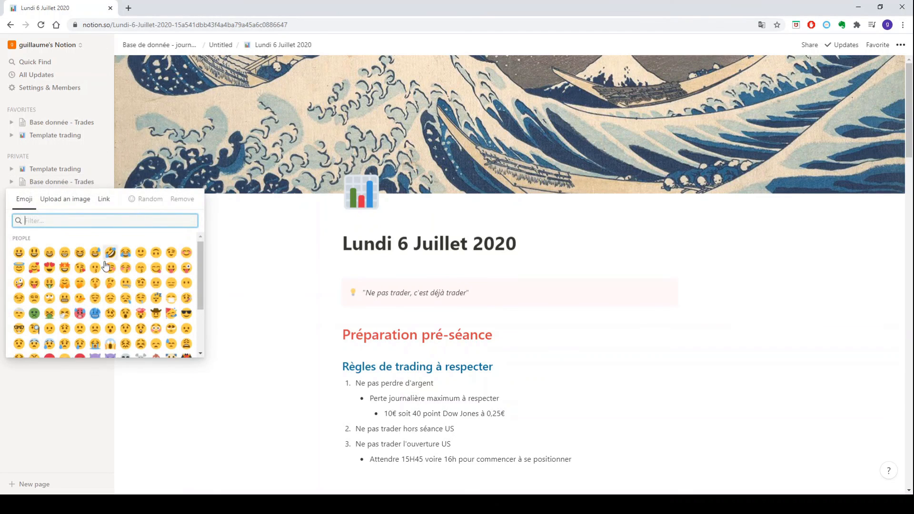
{"action": "scroll", "coordinate": [110, 279], "scroll_direction": "up", "scroll_amount": 3}
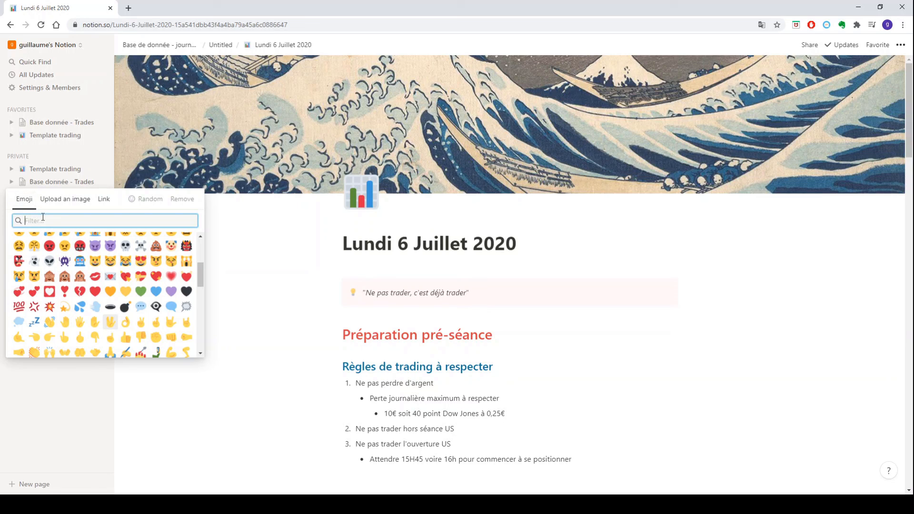
{"action": "type", "text": "graph"}
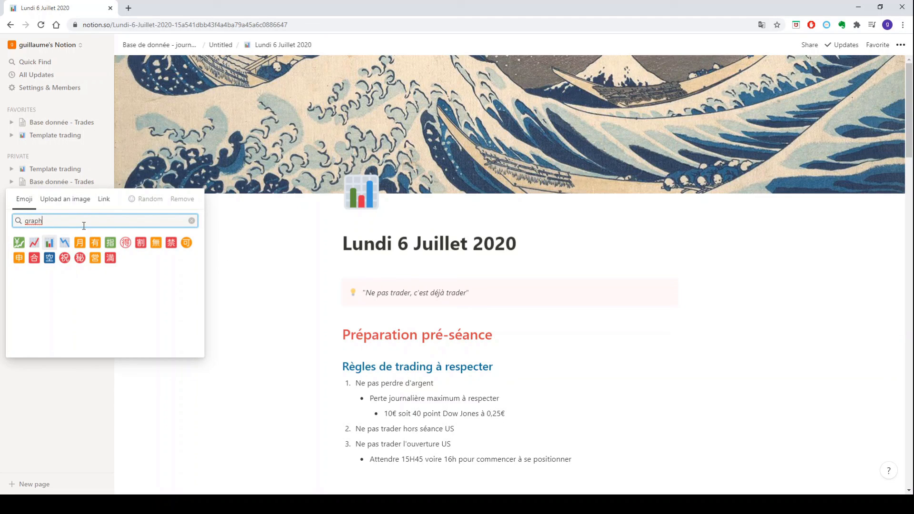
{"action": "left_click", "coordinate": [34, 244]}
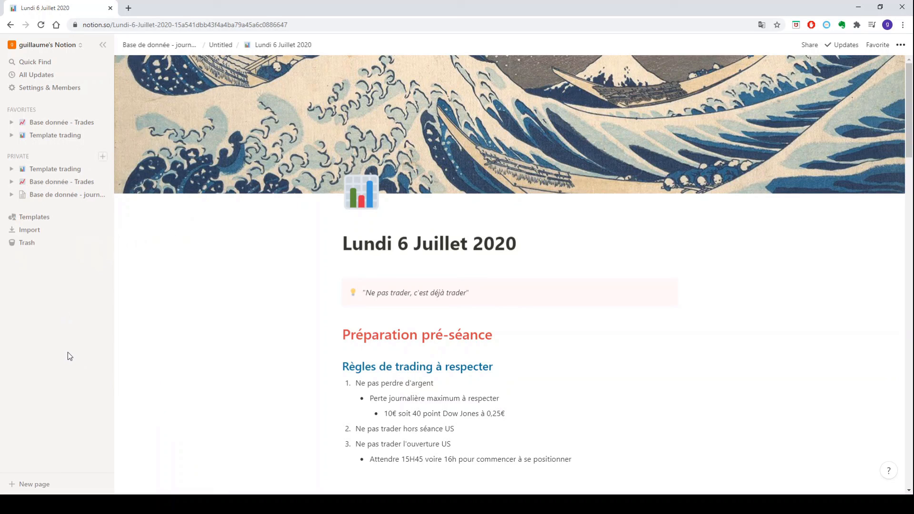